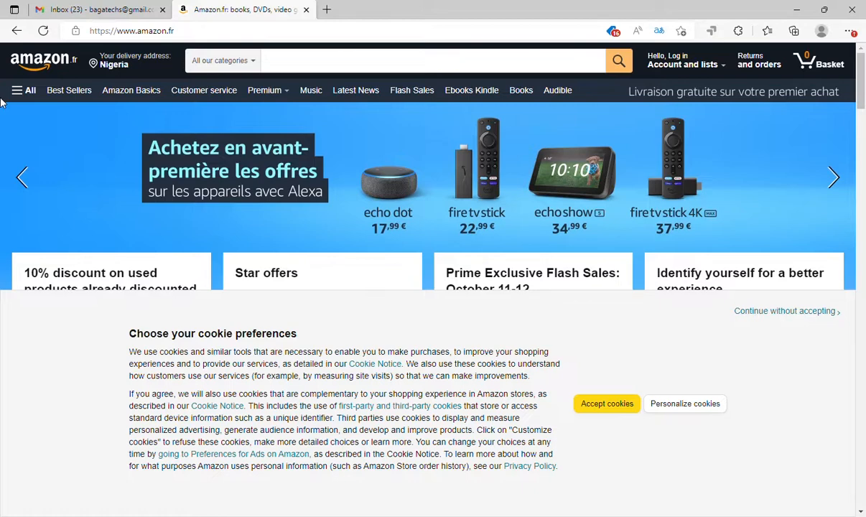
Step: Open the Your account page from the account menu and accept cookies
{"action": "mouse_move", "coordinate": [672, 68]}
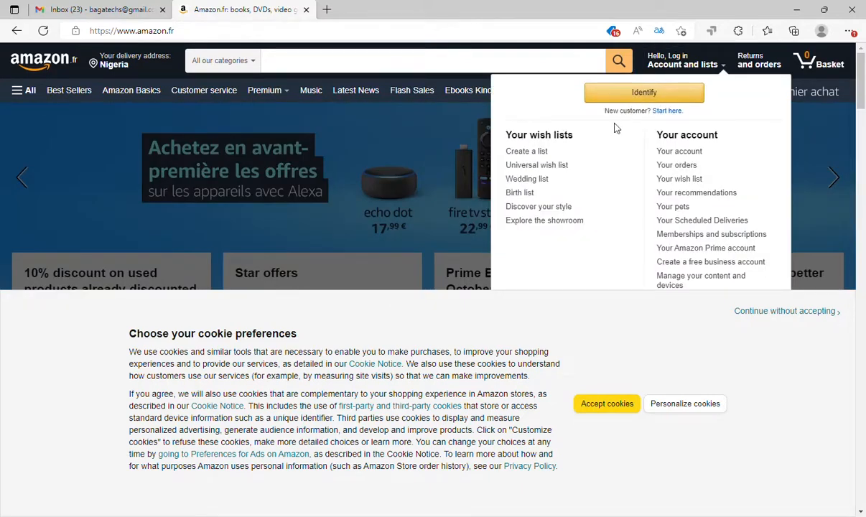
{"action": "left_click", "coordinate": [676, 154]}
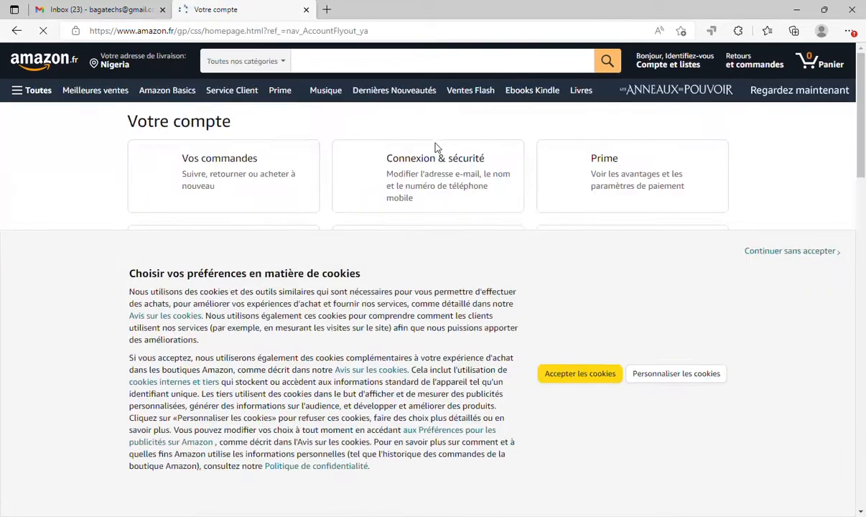
{"action": "left_click", "coordinate": [603, 377]}
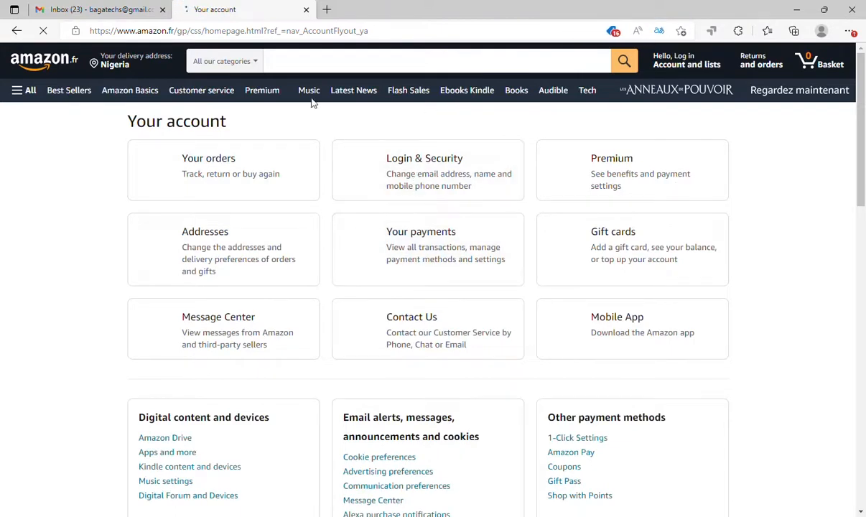
Step: Load the Amazon home page by entering amazon as the web address
{"action": "left_click", "coordinate": [155, 35]}
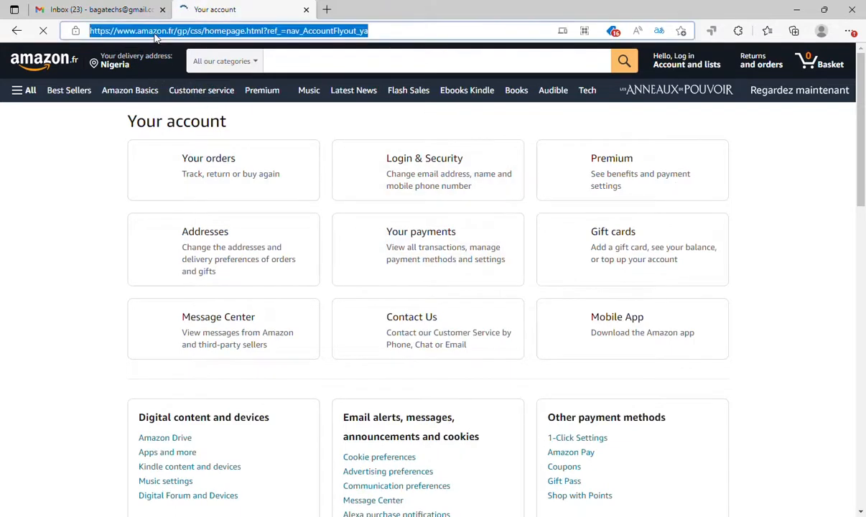
{"action": "type", "text": "amazo"}
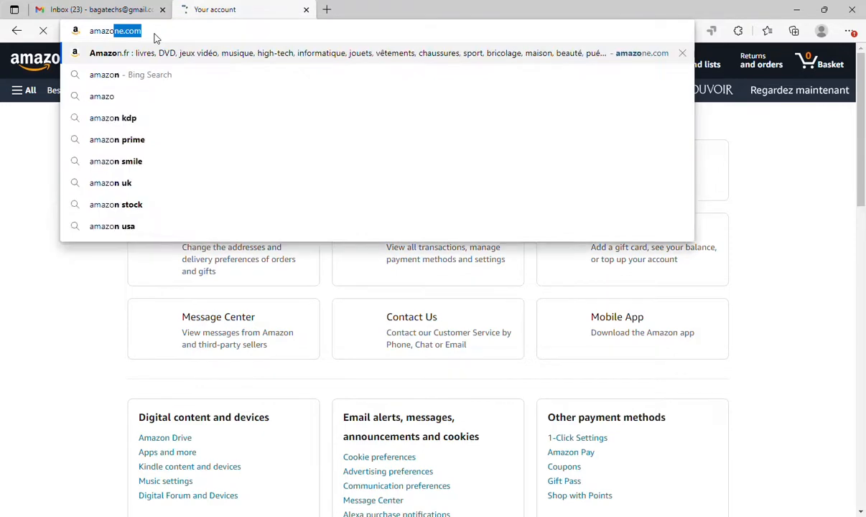
{"action": "type", "text": "n"}
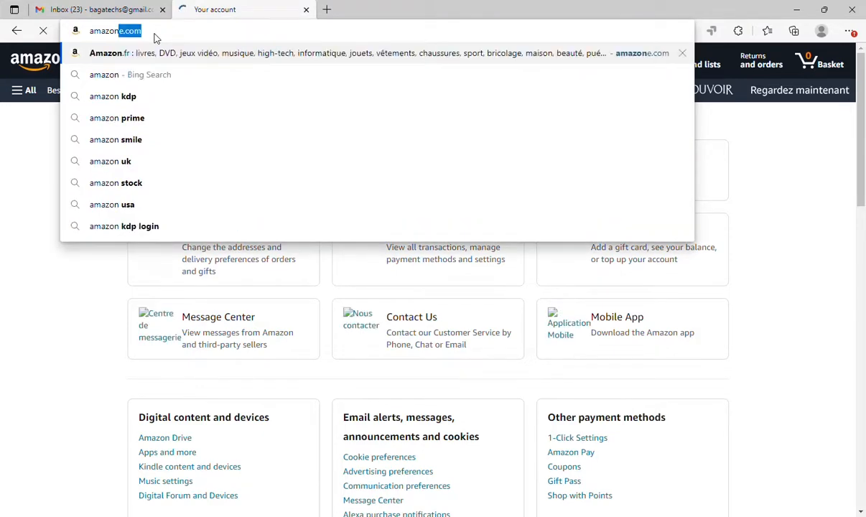
{"action": "key", "text": "Return"}
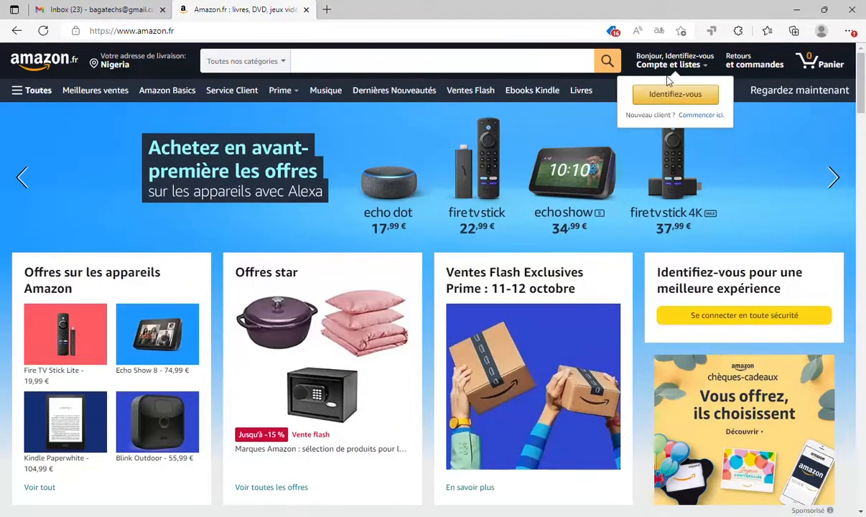
Step: Open the sign-in page and translate it into English
{"action": "left_click", "coordinate": [639, 93]}
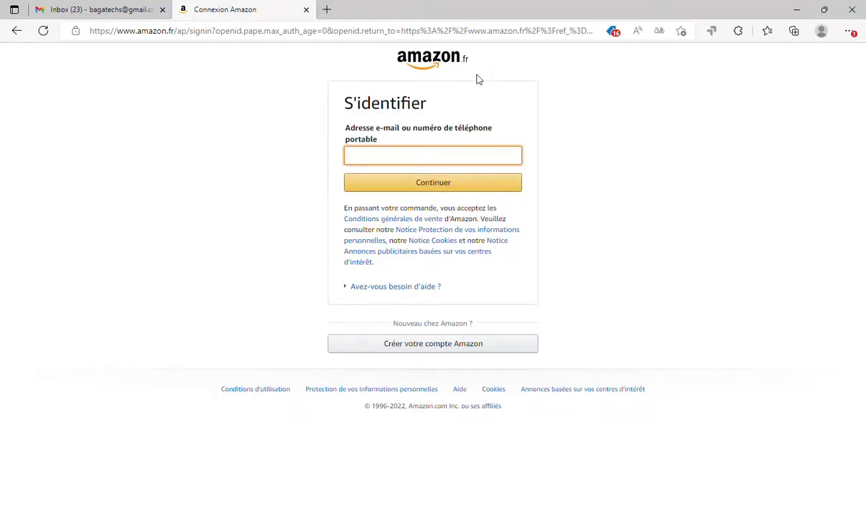
{"action": "left_click", "coordinate": [660, 32]}
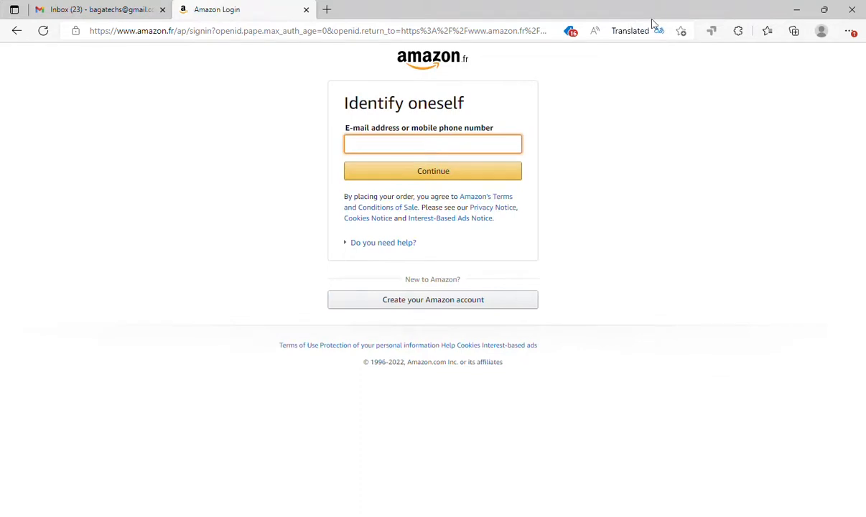
Step: Start creating an Amazon account and fill in your name and mobile phone number
{"action": "left_click", "coordinate": [431, 305]}
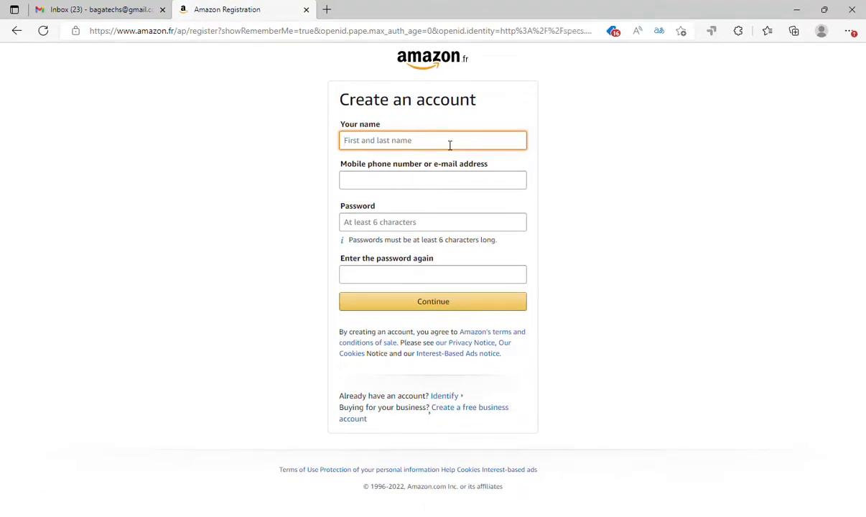
{"action": "type", "text": "Mike"}
{"action": "key", "text": "Tab"}
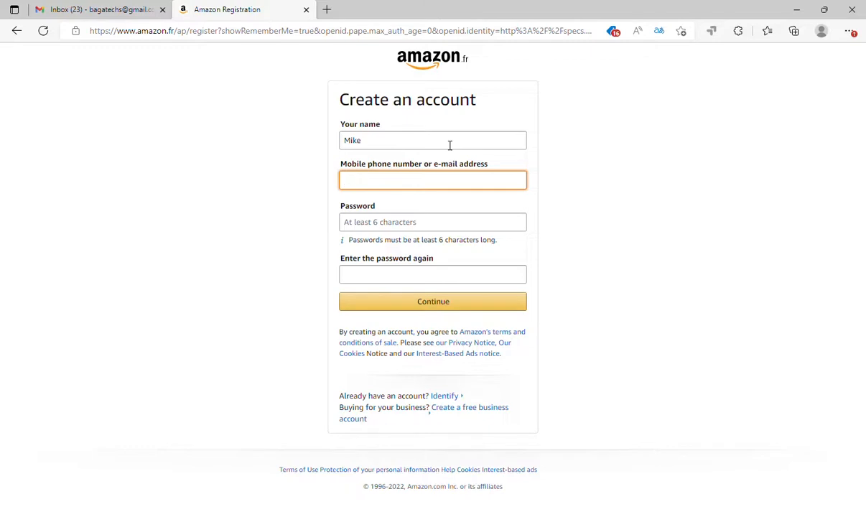
Step: Paste the password into both password fields and submit to verify the mobile phone number
{"action": "left_click", "coordinate": [485, 225]}
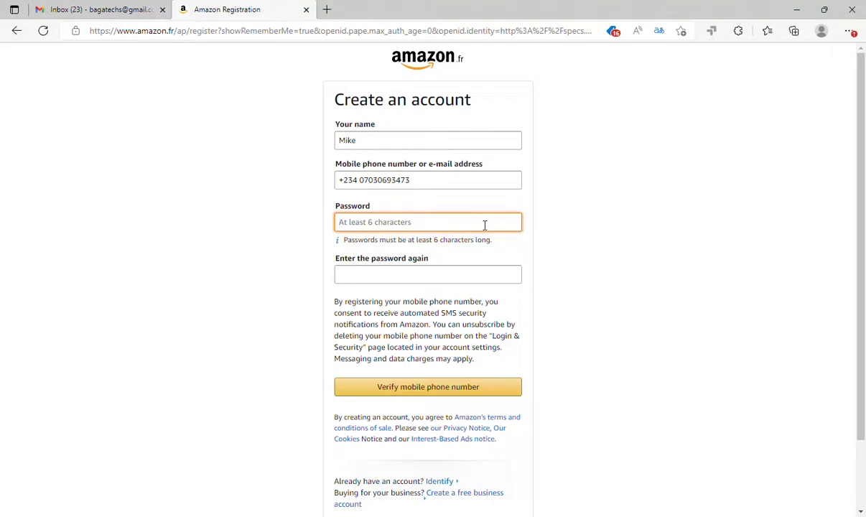
{"action": "key", "text": "ctrl+v"}
{"action": "key", "text": "Tab"}
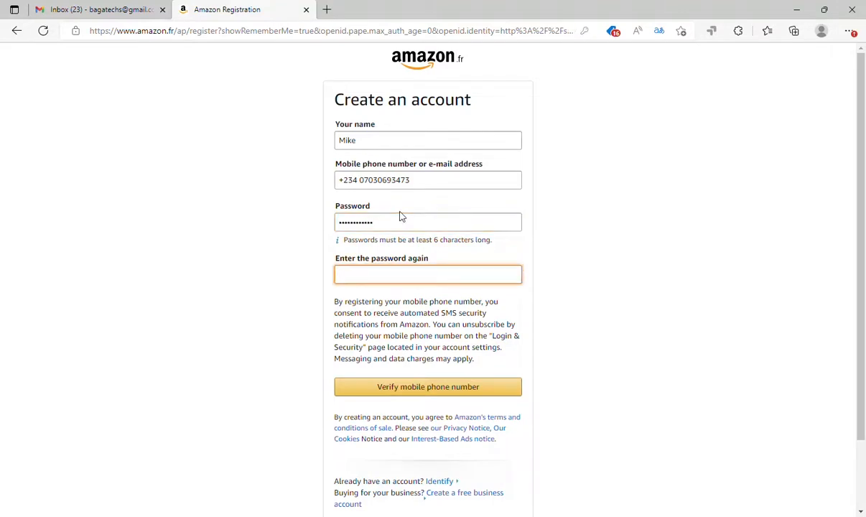
{"action": "key", "text": "ctrl+v"}
{"action": "left_click", "coordinate": [435, 393]}
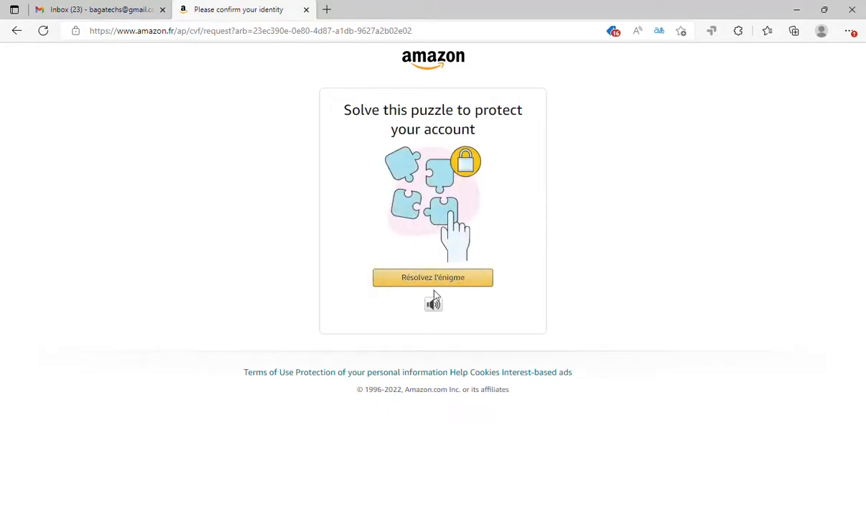
Step: Solve the security puzzle by selecting the spiral galaxy image
{"action": "left_click", "coordinate": [433, 277]}
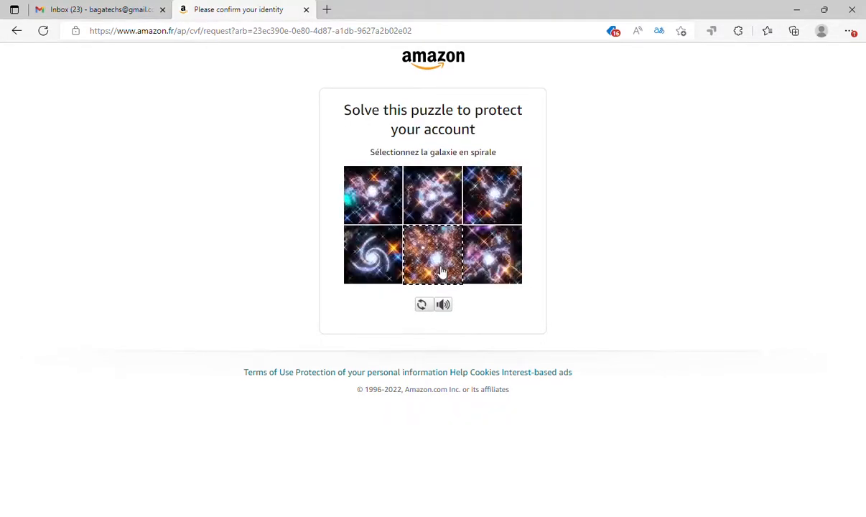
{"action": "left_click", "coordinate": [378, 252]}
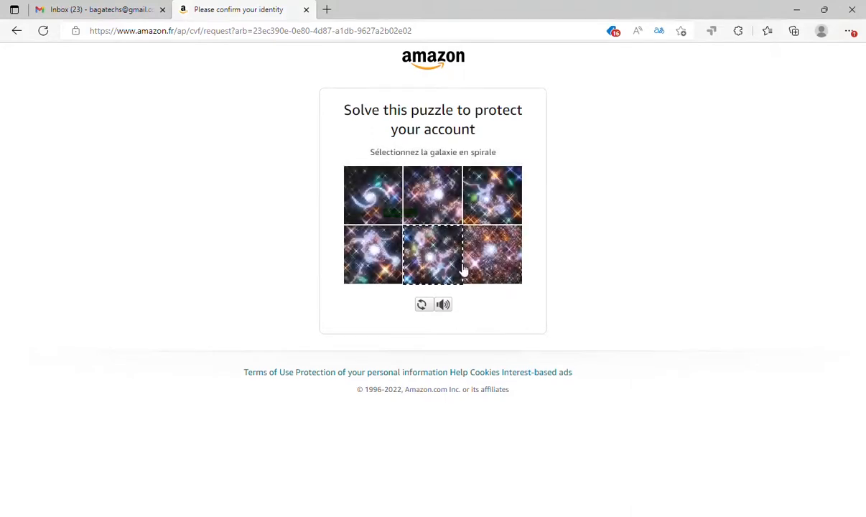
{"action": "left_click", "coordinate": [389, 213]}
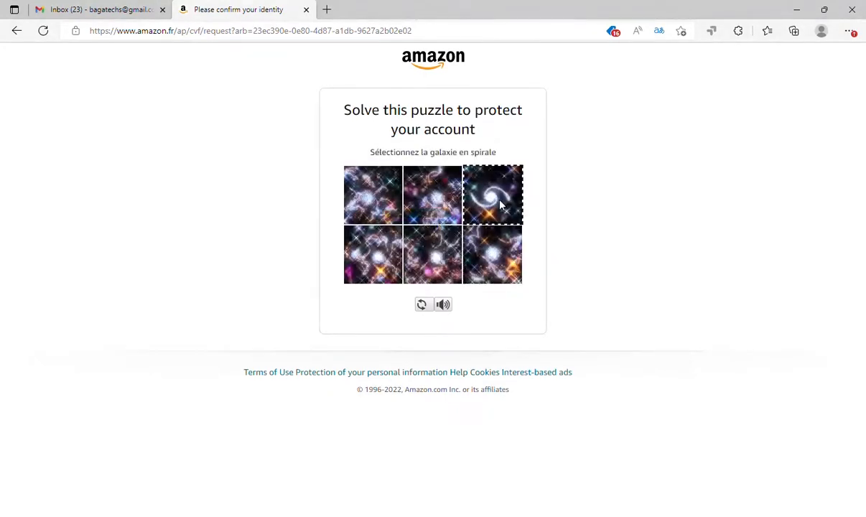
{"action": "left_click", "coordinate": [500, 205]}
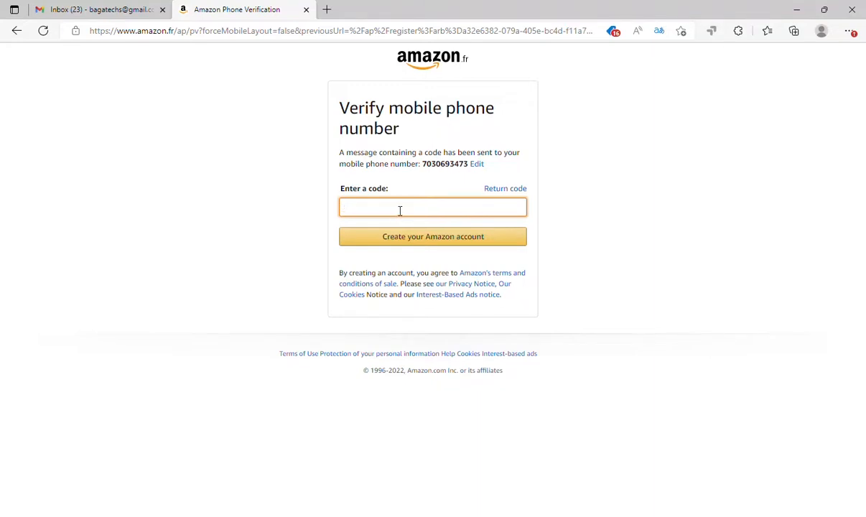
Step: Enter the SMS verification code and create the Amazon account
{"action": "left_click", "coordinate": [374, 237]}
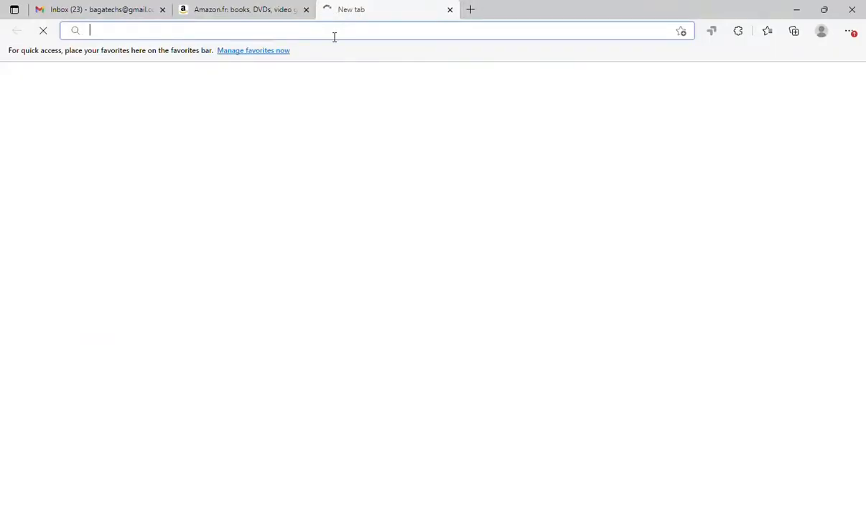
Step: Go to developer.amazon.com in a new tab
{"action": "type", "text": "developer"}
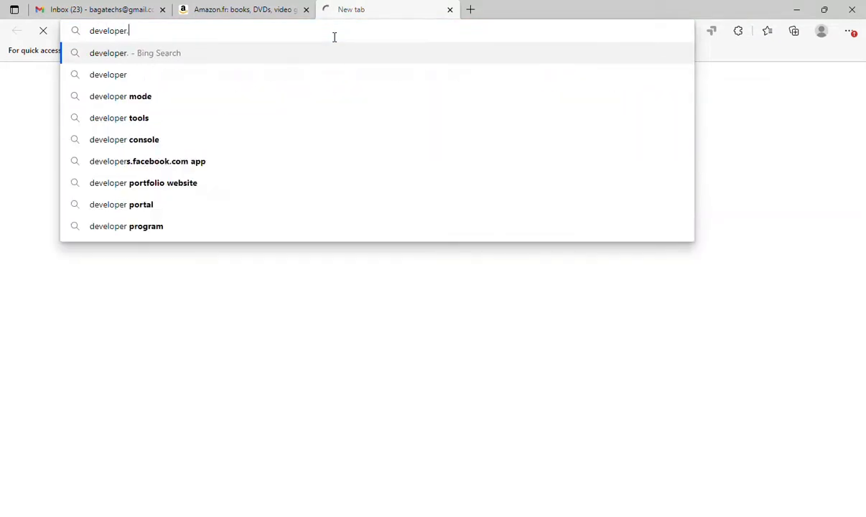
{"action": "type", "text": ".amazon.com"}
{"action": "key", "text": "Return"}
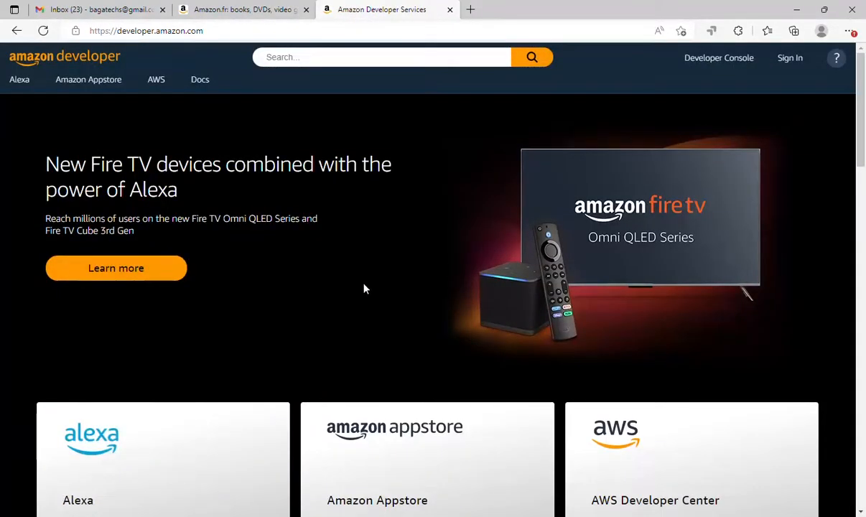
Step: Open the Amazon Appstore section and choose Create Developer Account
{"action": "scroll", "coordinate": [363, 287], "scroll_direction": "down", "scroll_amount": 3}
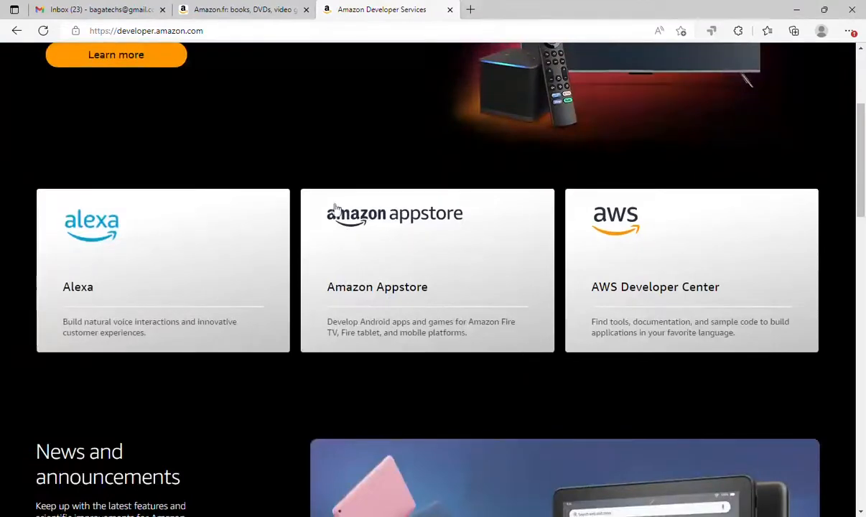
{"action": "left_click", "coordinate": [415, 285]}
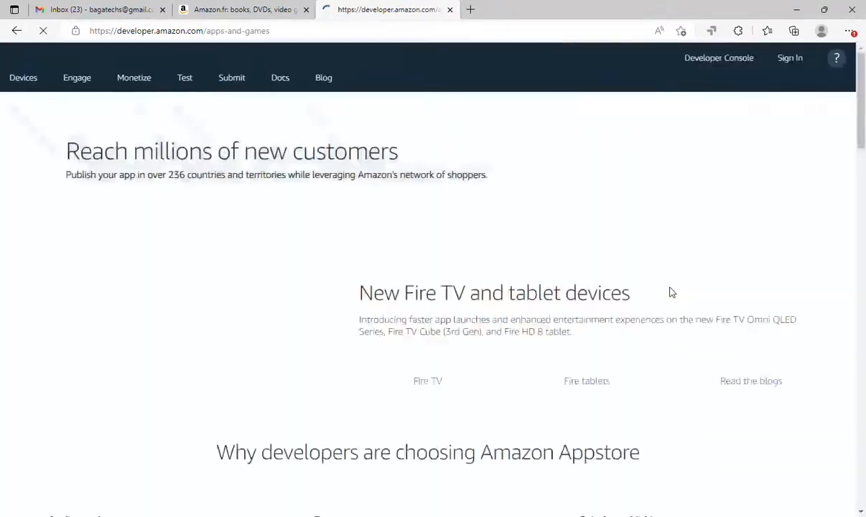
{"action": "scroll", "coordinate": [489, 290], "scroll_direction": "down", "scroll_amount": 6}
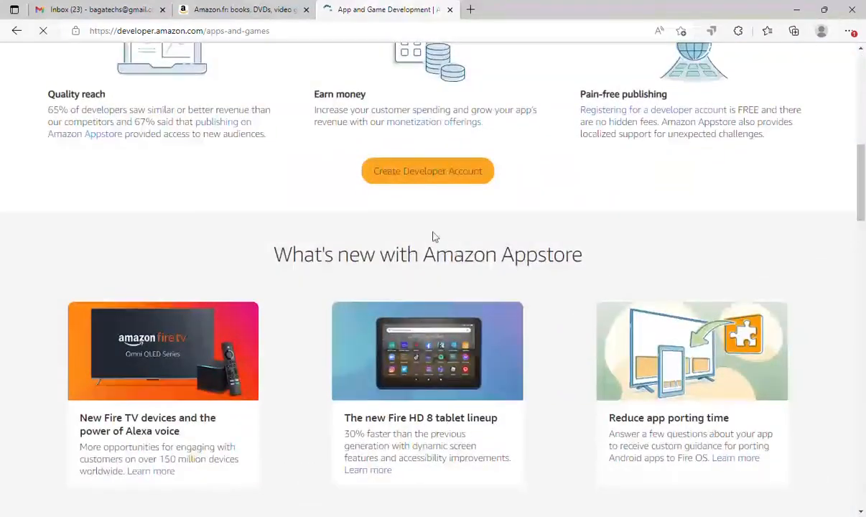
{"action": "left_click", "coordinate": [404, 180]}
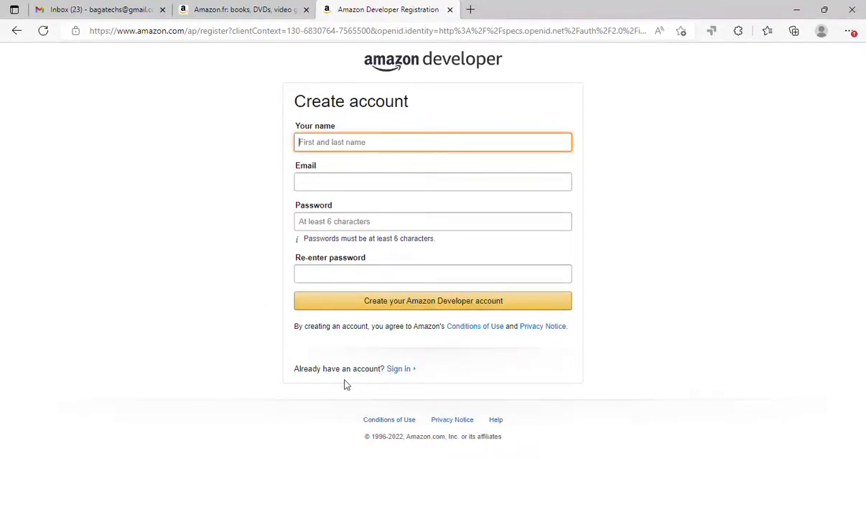
{"action": "left_click", "coordinate": [394, 372]}
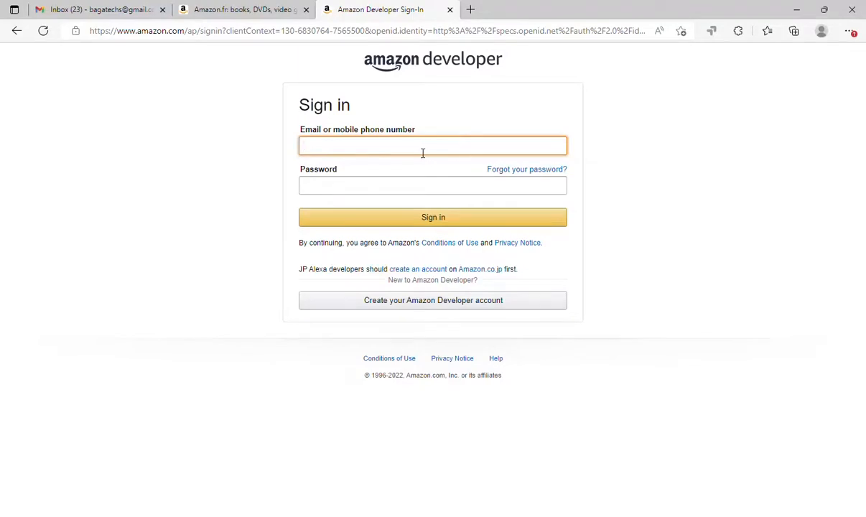
{"action": "key", "text": "ctrl+v"}
{"action": "left_click", "coordinate": [411, 188]}
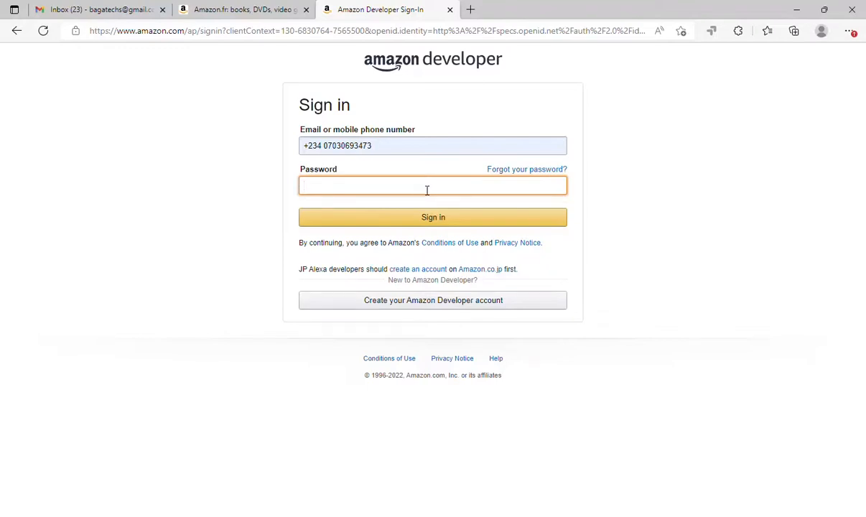
{"action": "key", "text": "ctrl+v"}
Step: Return to the developer account creation form and fill in your name and e-mail address
{"action": "left_click", "coordinate": [433, 308]}
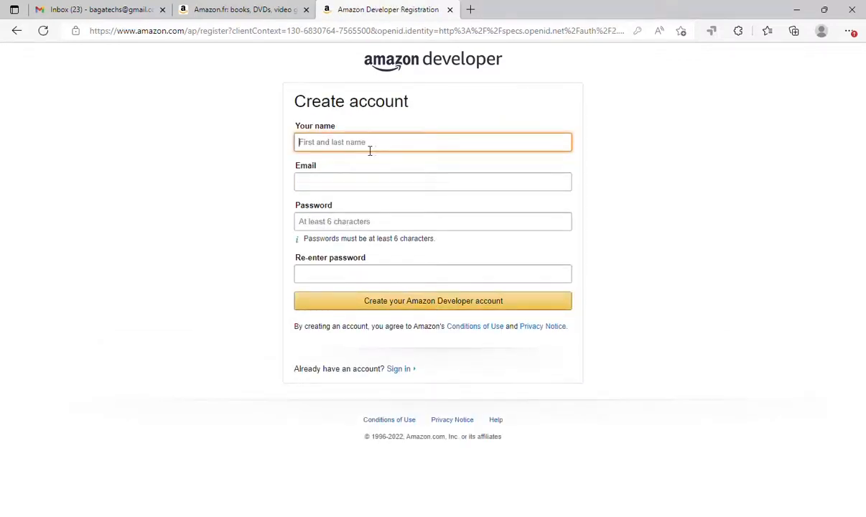
{"action": "type", "text": "Mike"}
{"action": "left_click", "coordinate": [350, 186]}
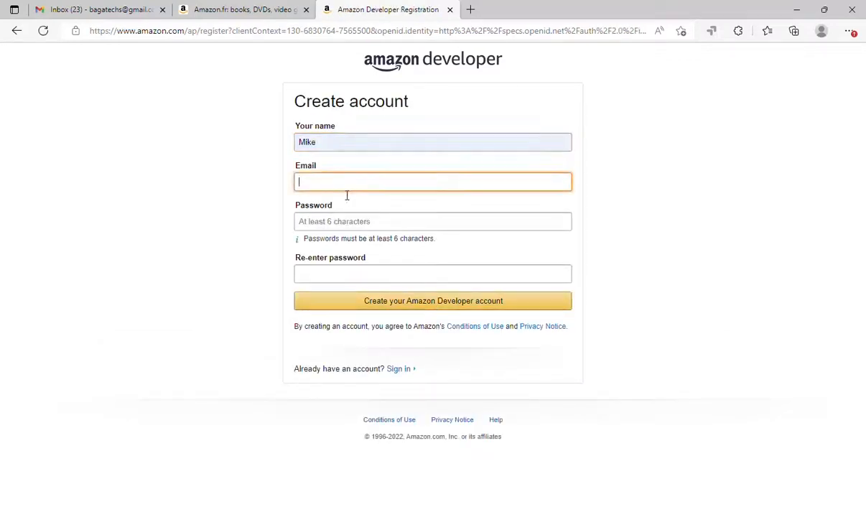
{"action": "left_click", "coordinate": [229, 176]}
{"action": "left_click", "coordinate": [338, 188]}
{"action": "left_click", "coordinate": [732, 196]}
{"action": "left_click", "coordinate": [562, 182]}
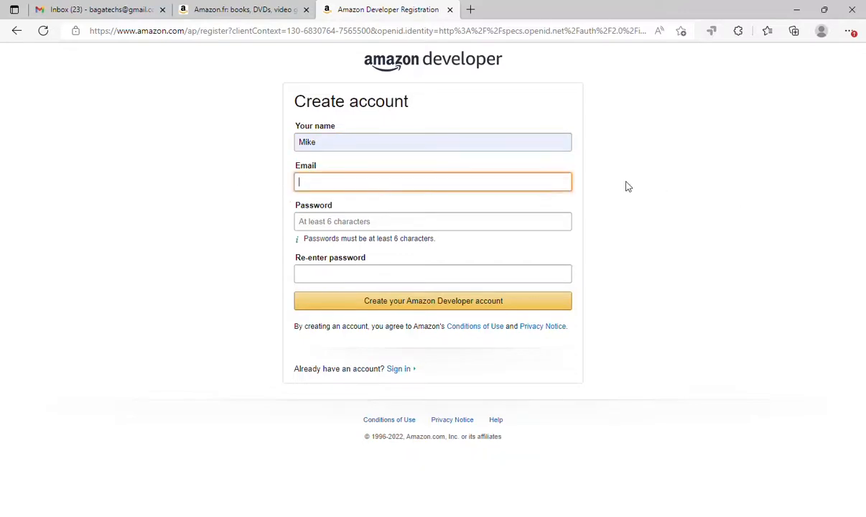
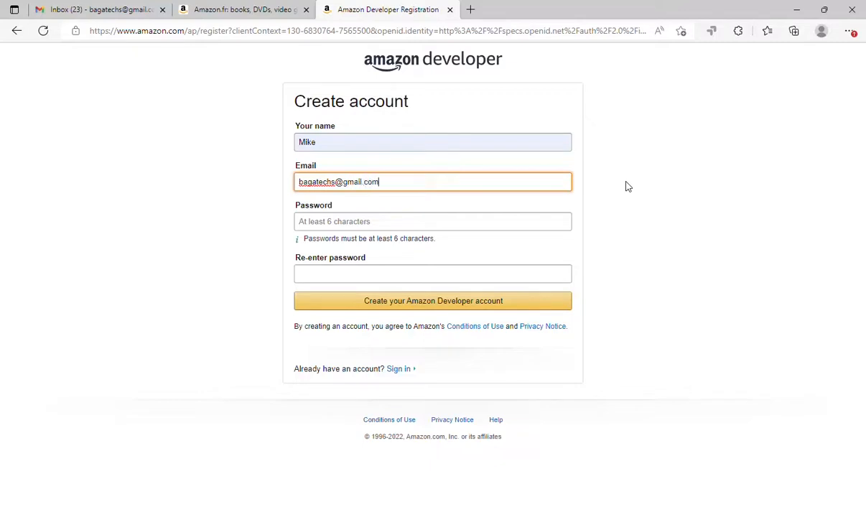
Step: Enter the password in both password fields and submit the Amazon Developer account registration
{"action": "left_click", "coordinate": [536, 227]}
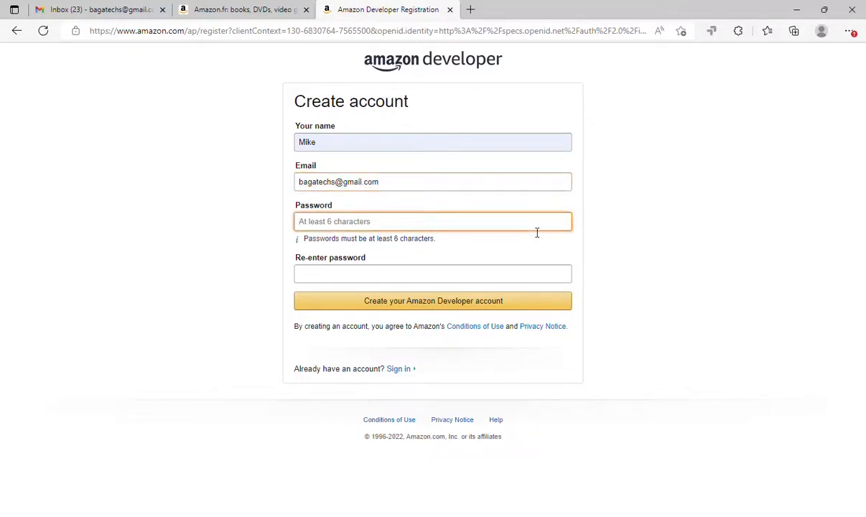
{"action": "type", "text": "•••"}
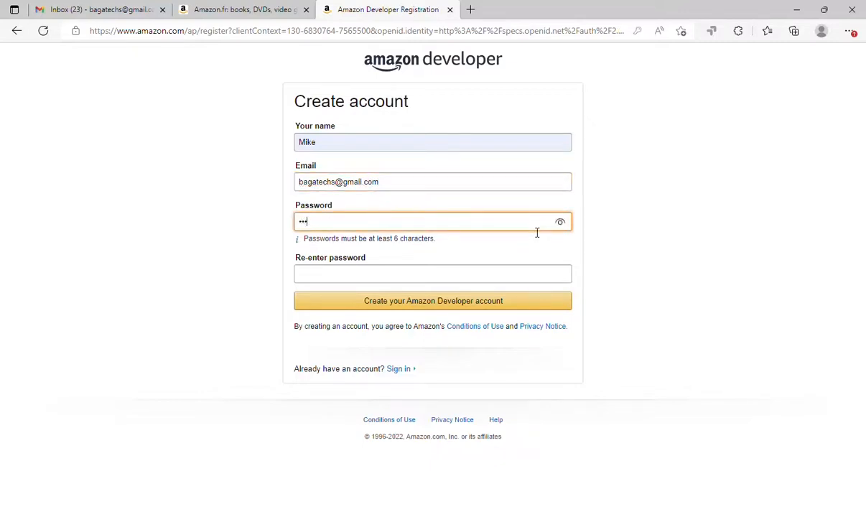
{"action": "type", "text": "•••••••"}
{"action": "key", "text": "Tab"}
{"action": "type", "text": "••••••••"}
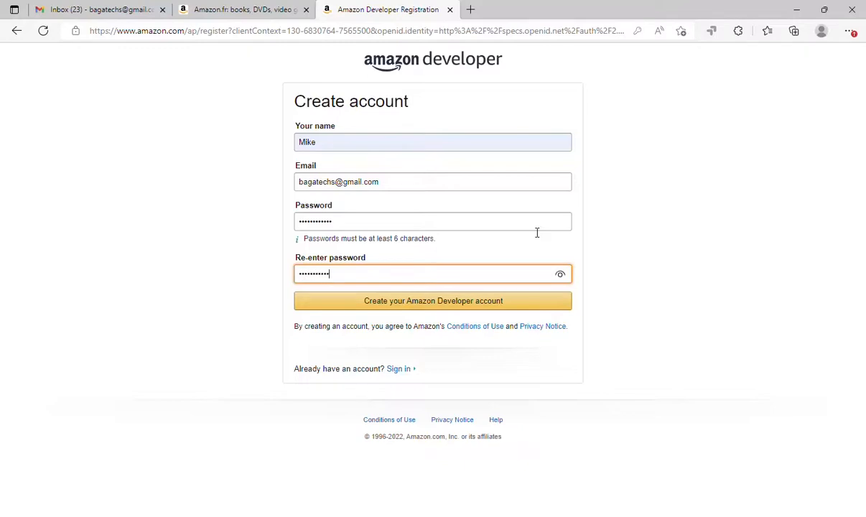
{"action": "left_click", "coordinate": [512, 300]}
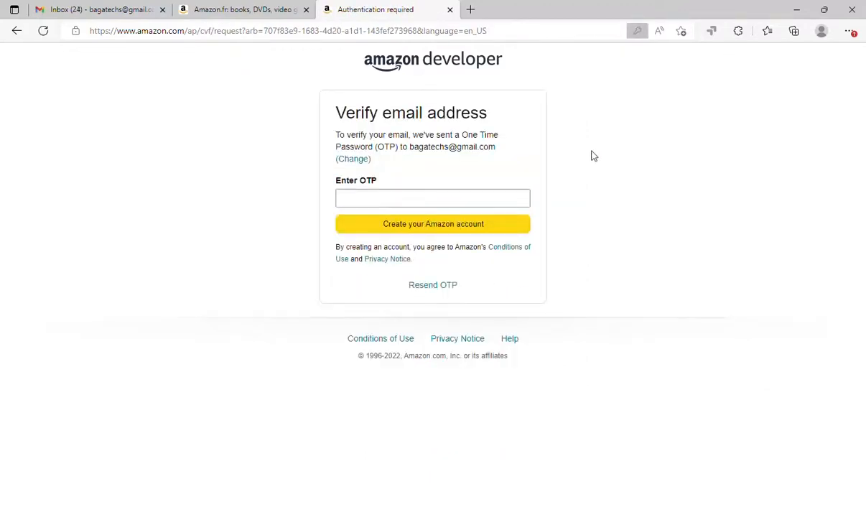
Step: Open the Amazon verification e-mail in Gmail and select the one-time password
{"action": "left_click", "coordinate": [438, 203]}
{"action": "left_click", "coordinate": [108, 9]}
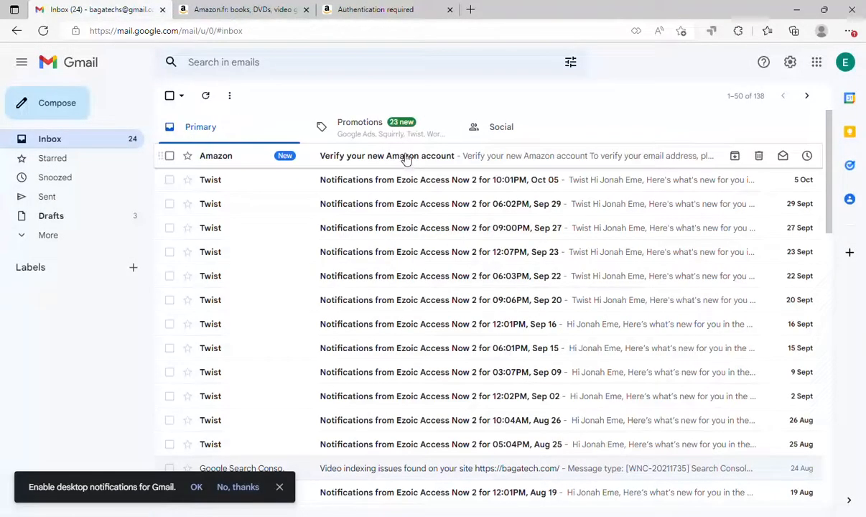
{"action": "left_click", "coordinate": [406, 158]}
{"action": "left_click_drag", "start_coordinate": [395, 295], "coordinate": [355, 296]}
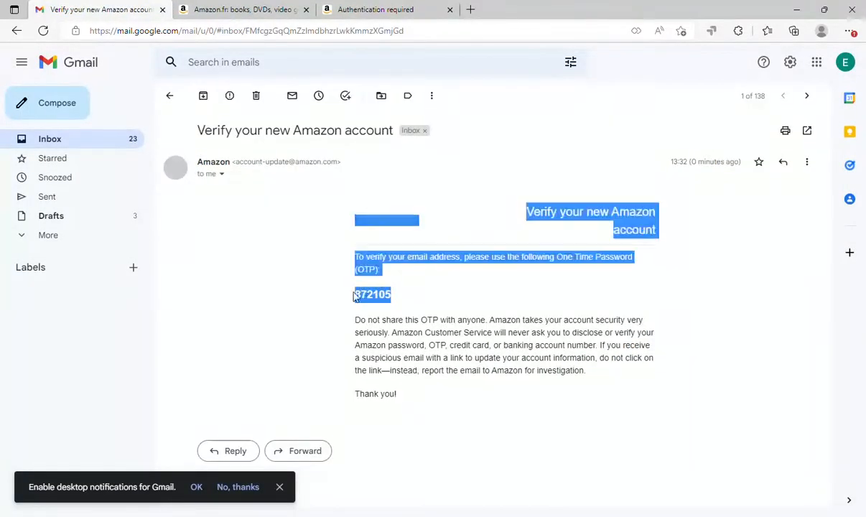
Step: Copy the one-time password from the verification e-mail into the Enter OTP field and create the Amazon account
{"action": "double_click", "coordinate": [364, 297]}
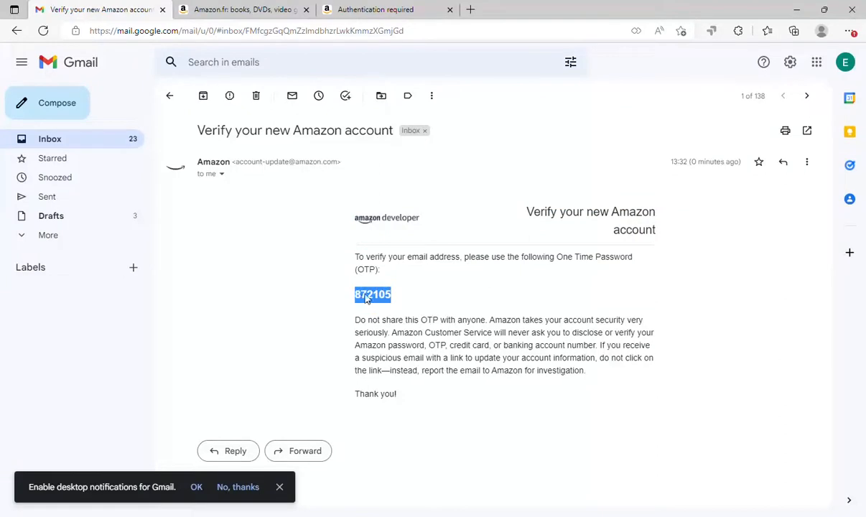
{"action": "left_click", "coordinate": [372, 294]}
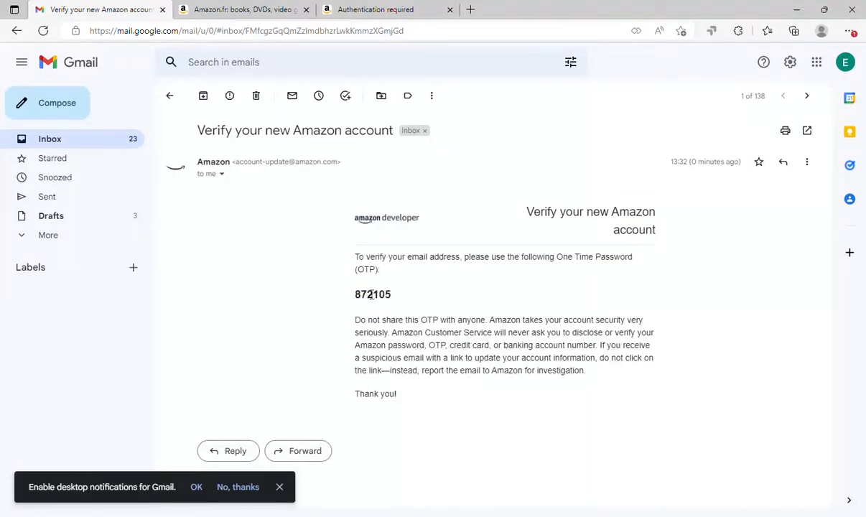
{"action": "left_click", "coordinate": [385, 8]}
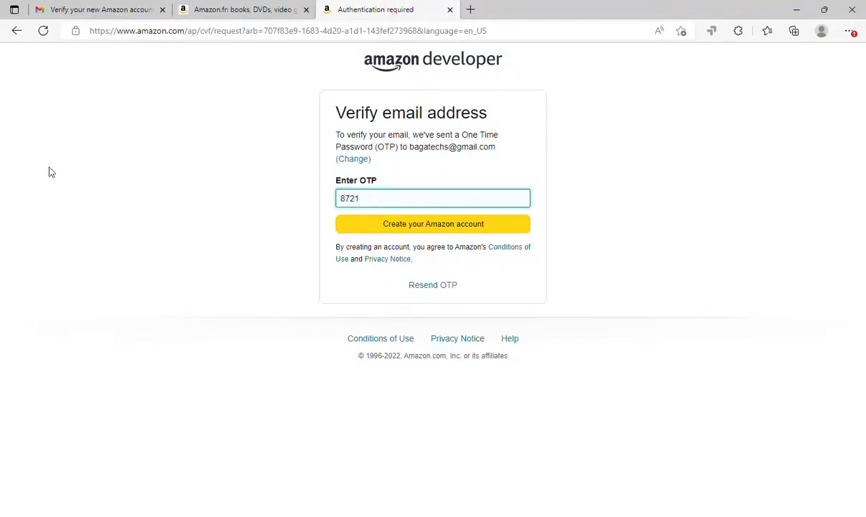
{"action": "left_click", "coordinate": [97, 9]}
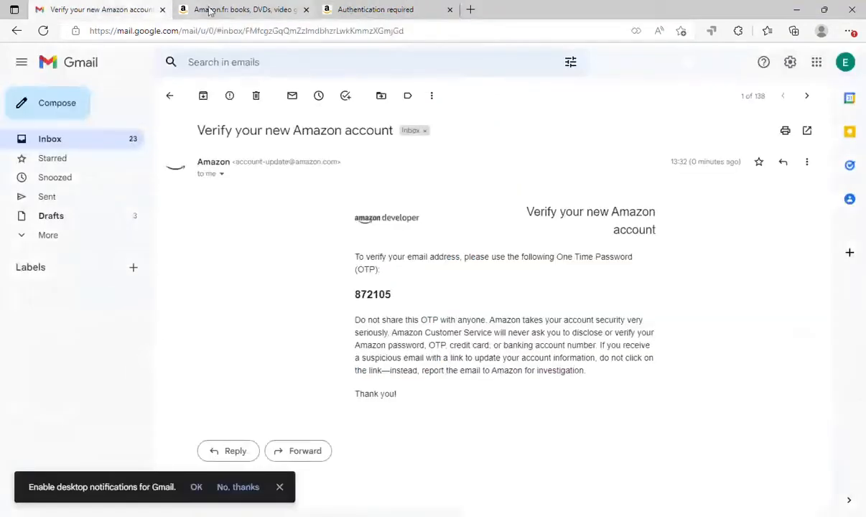
{"action": "left_click", "coordinate": [387, 8]}
{"action": "left_click", "coordinate": [390, 228]}
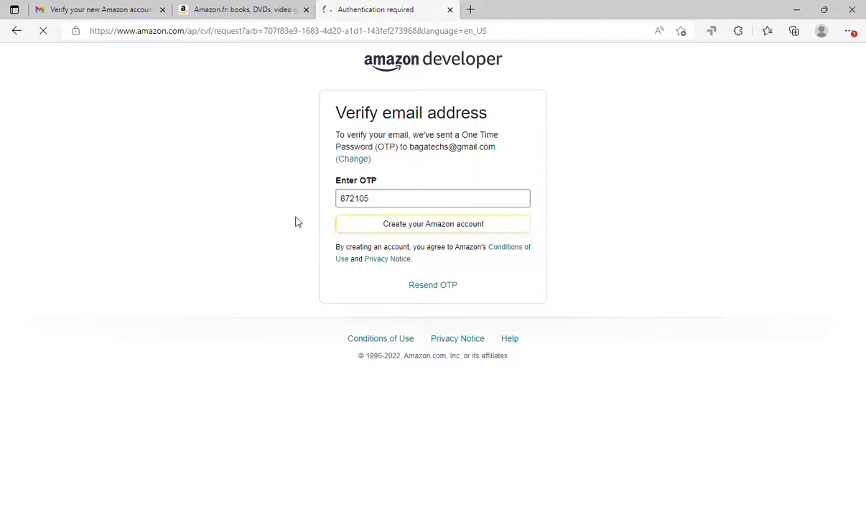
Step: Sign in to the Amazon Developer account and skip adding a mobile phone number for now
{"action": "left_click", "coordinate": [334, 186]}
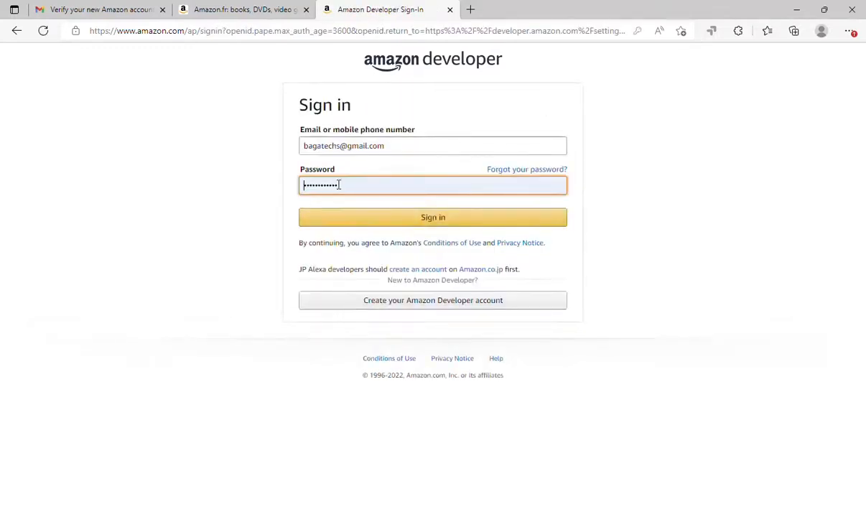
{"action": "left_click", "coordinate": [374, 219]}
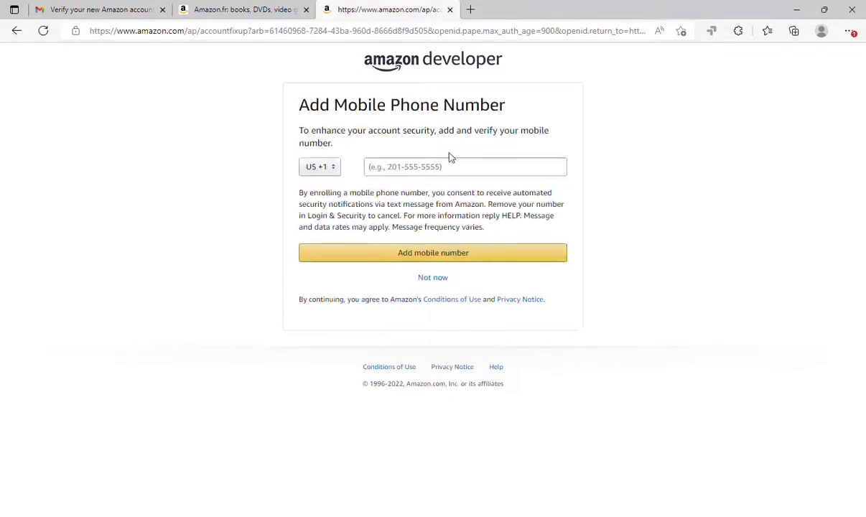
{"action": "left_click", "coordinate": [432, 279]}
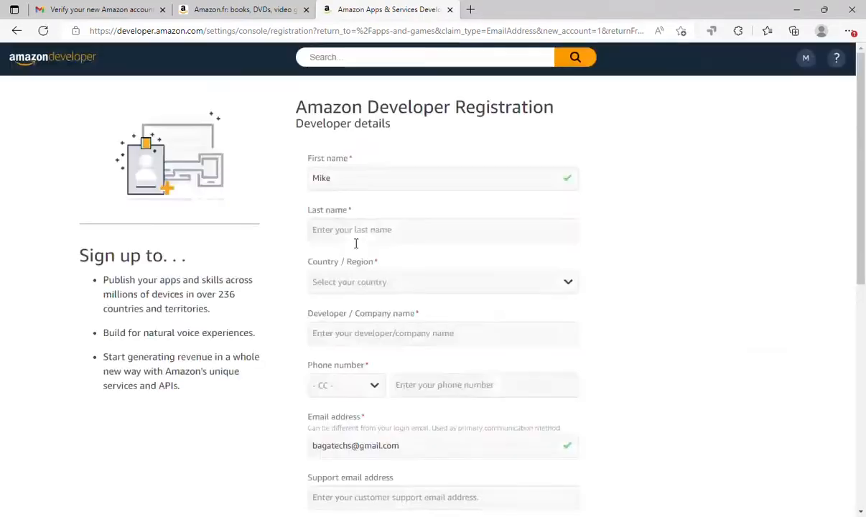
Step: Enter the last name in the developer registration form and select Nigeria as the country/region
{"action": "left_click", "coordinate": [381, 242]}
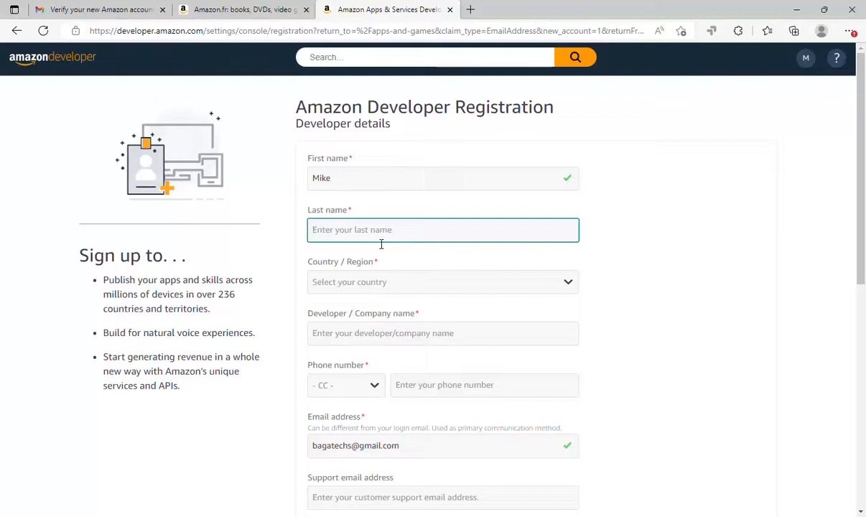
{"action": "type", "text": "Sam"}
{"action": "left_click", "coordinate": [387, 280]}
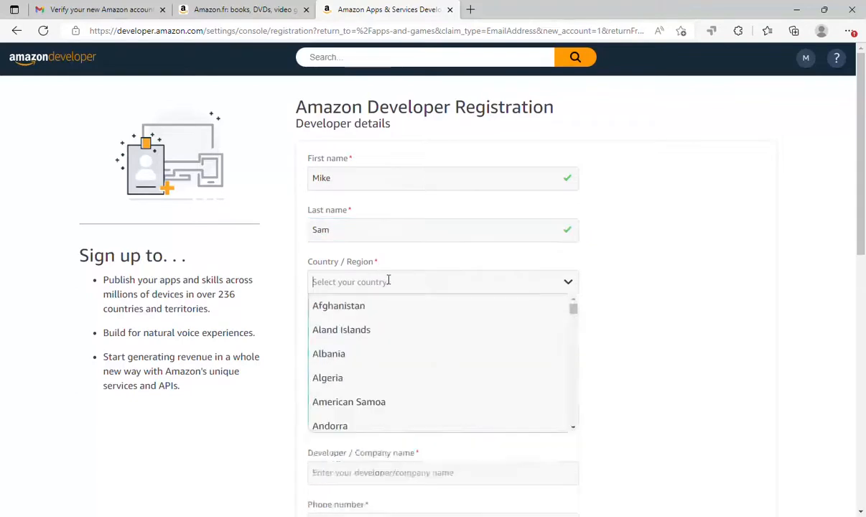
{"action": "type", "text": "Nige"}
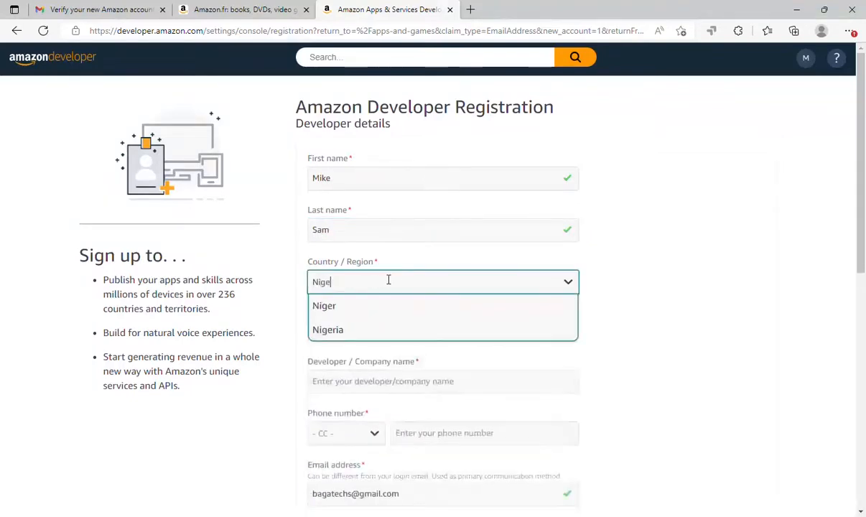
{"action": "left_click", "coordinate": [386, 329]}
{"action": "left_click", "coordinate": [387, 333]}
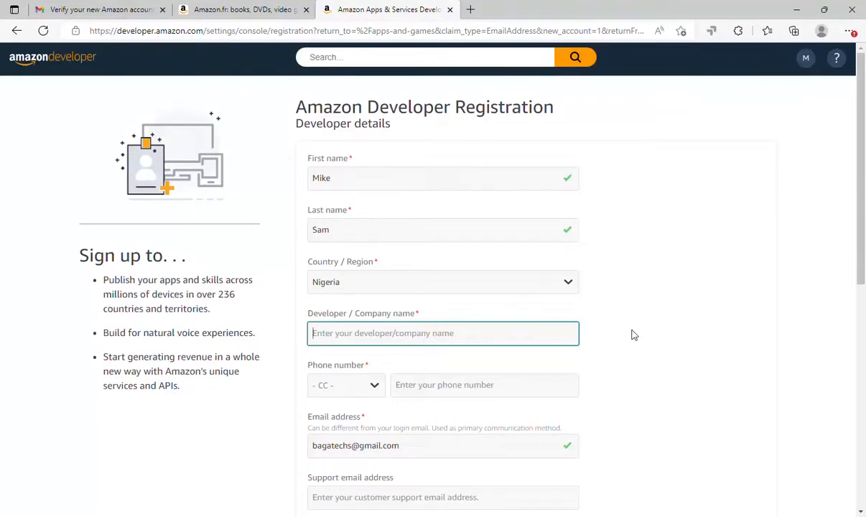
Step: Fill in the developer/company name with the developer's first name and choose the NG (+234) phone country code
{"action": "type", "text": "Mike"}
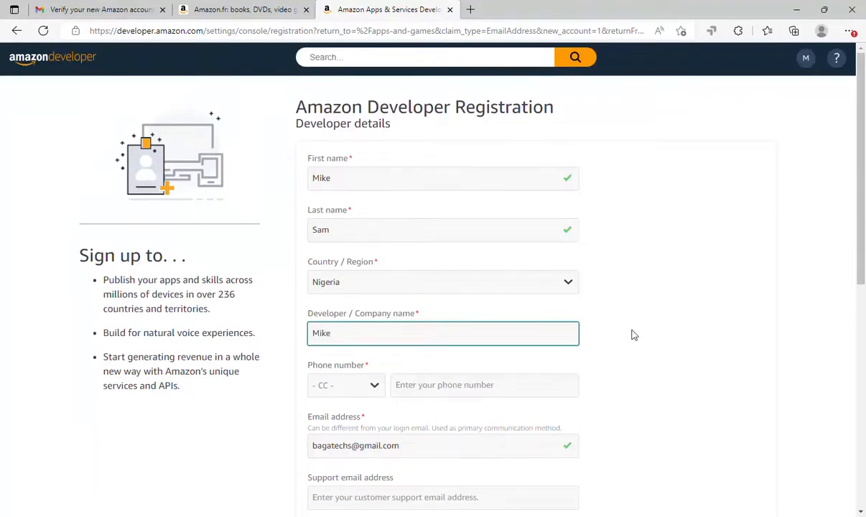
{"action": "left_click", "coordinate": [367, 390]}
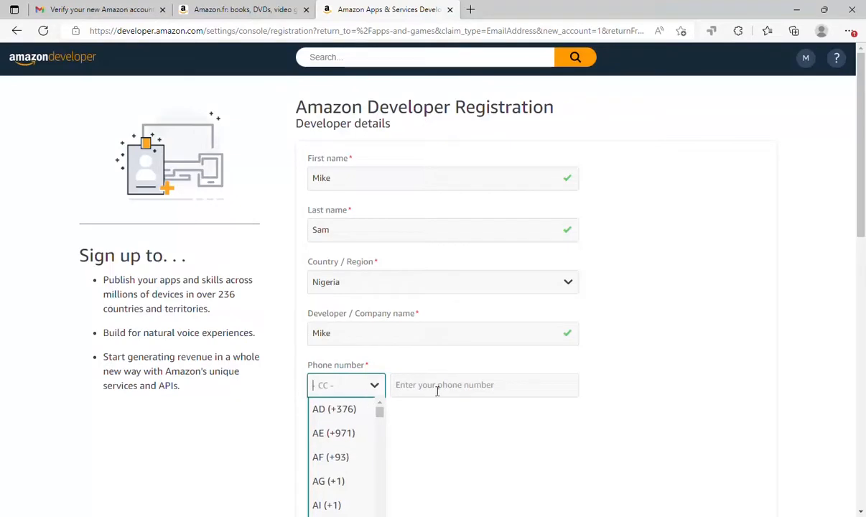
{"action": "left_click", "coordinate": [659, 402]}
{"action": "left_click", "coordinate": [348, 395]}
{"action": "type", "text": "+234"}
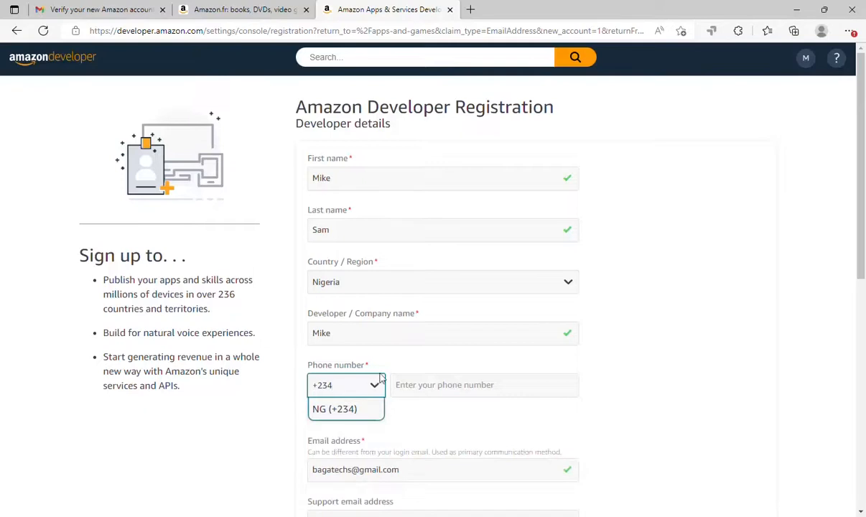
{"action": "left_click", "coordinate": [325, 410]}
{"action": "left_click", "coordinate": [455, 394]}
{"action": "scroll", "coordinate": [447, 410], "scroll_direction": "down", "scroll_amount": 1}
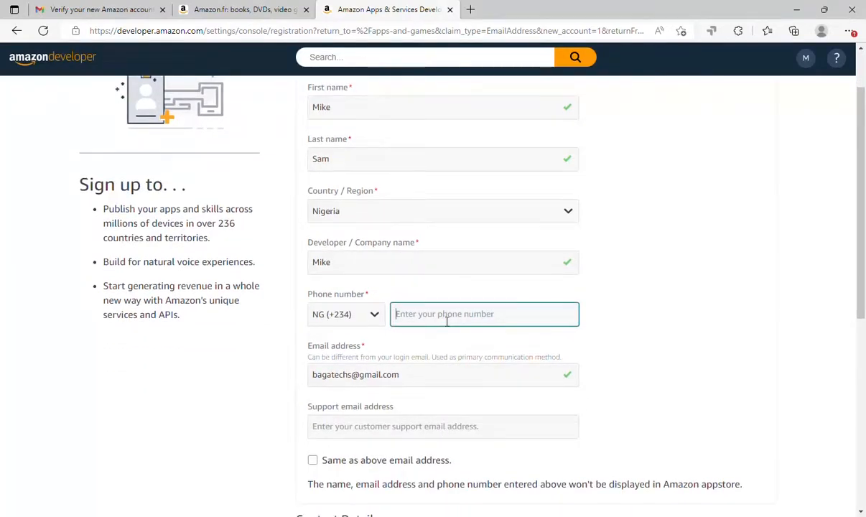
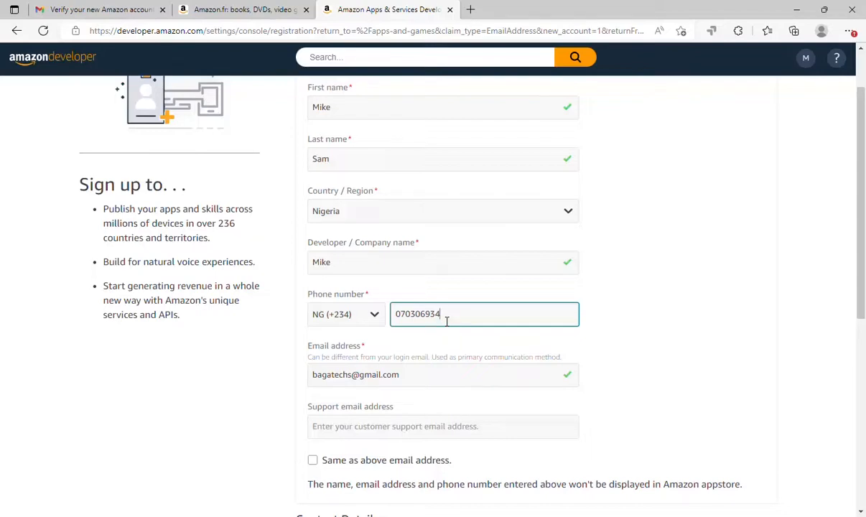
Step: Set the support email address to be the same as the account e-mail address
{"action": "scroll", "coordinate": [452, 288], "scroll_direction": "down", "scroll_amount": 2}
{"action": "left_click", "coordinate": [440, 356]}
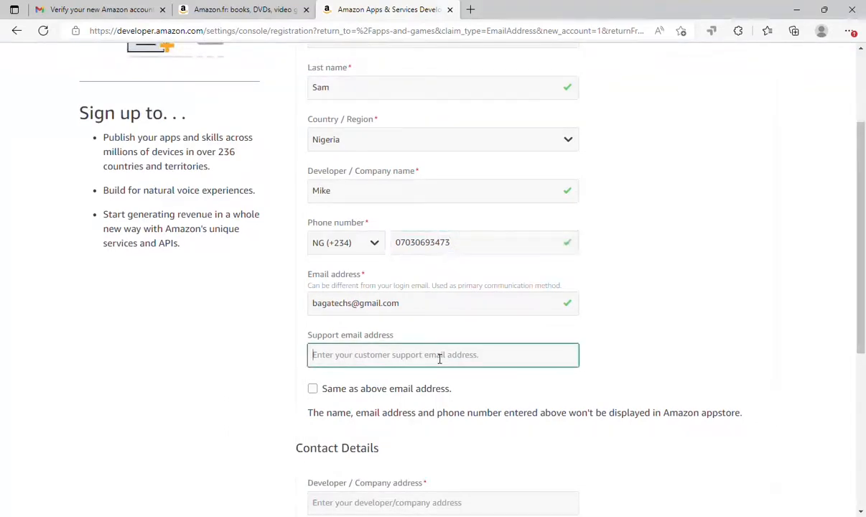
{"action": "left_click", "coordinate": [314, 391]}
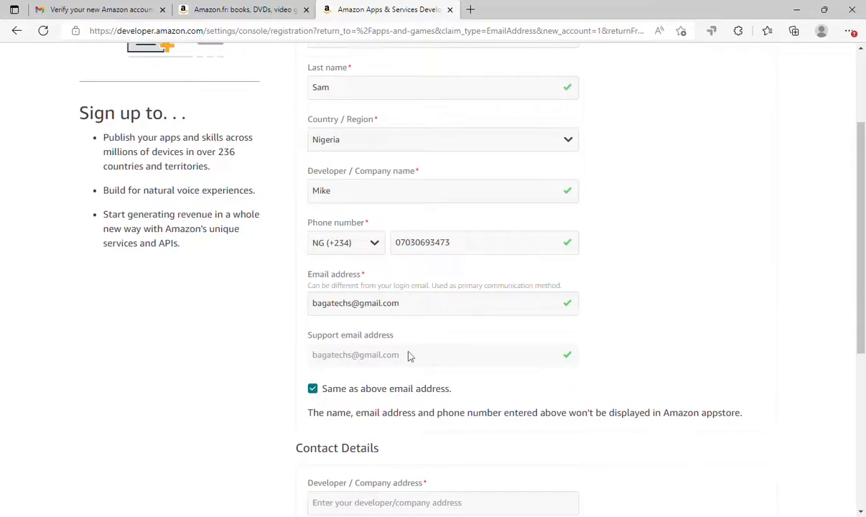
Step: Enter the developer's street address as the company address and set the city to Lagos
{"action": "scroll", "coordinate": [409, 357], "scroll_direction": "down", "scroll_amount": 3}
{"action": "left_click", "coordinate": [413, 294]}
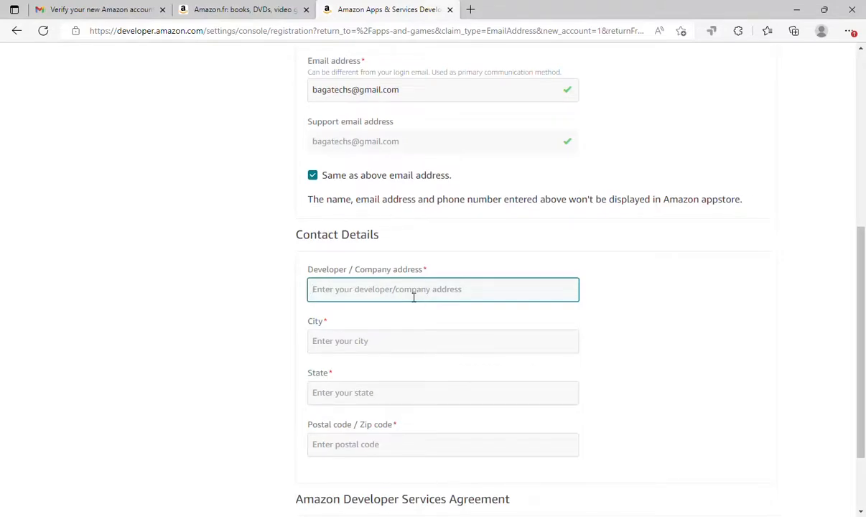
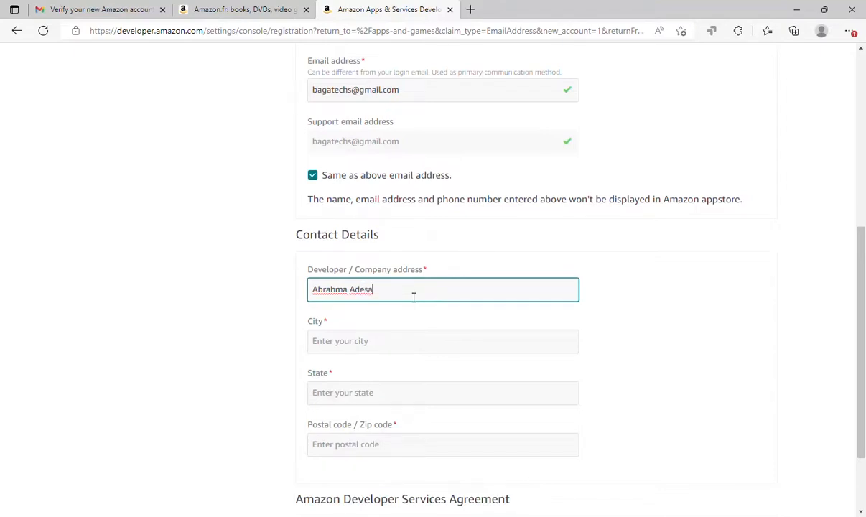
{"action": "left_click", "coordinate": [394, 350]}
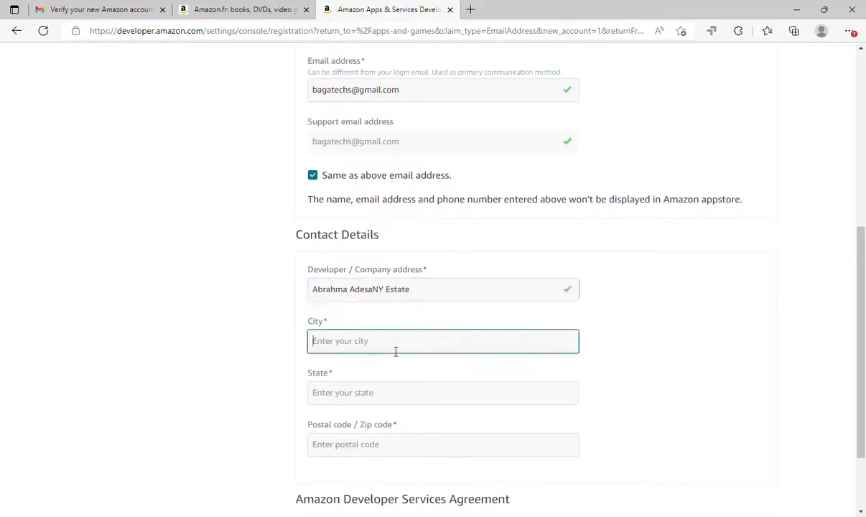
{"action": "type", "text": "Lagos"}
{"action": "left_click", "coordinate": [395, 394]}
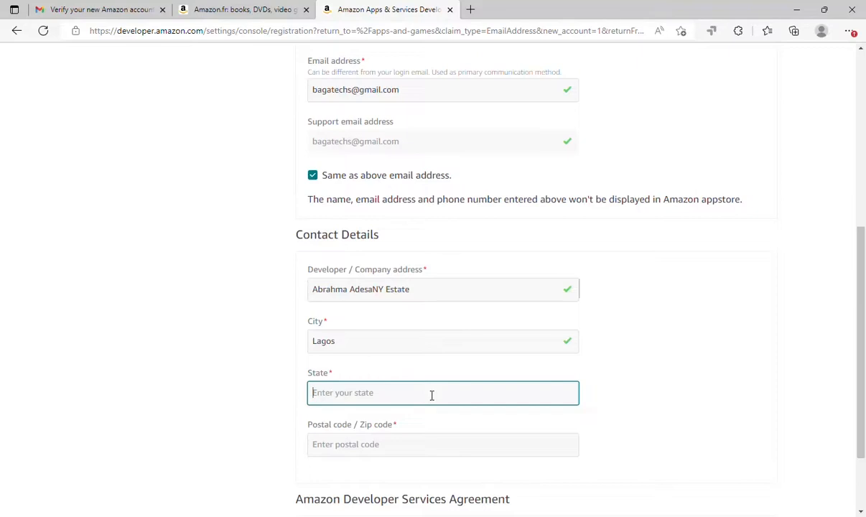
{"action": "type", "text": "101001"}
{"action": "scroll", "coordinate": [406, 398], "scroll_direction": "down", "scroll_amount": 1}
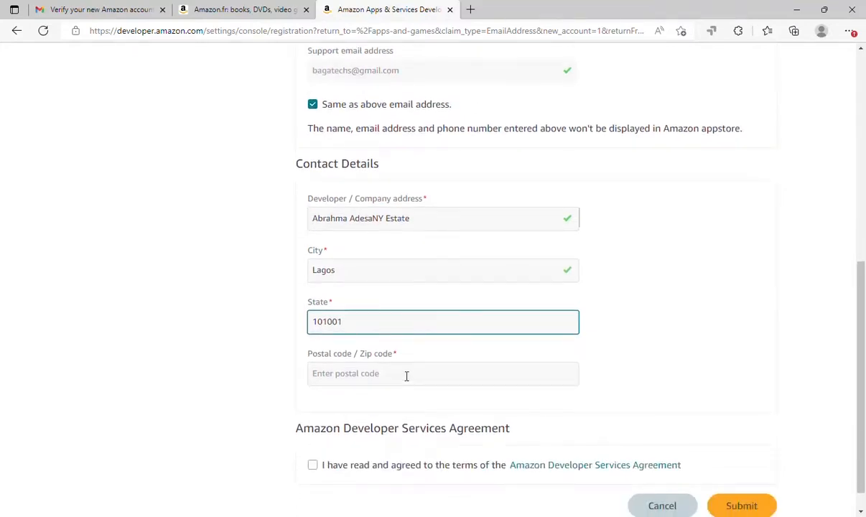
{"action": "left_click_drag", "start_coordinate": [359, 316], "coordinate": [287, 311]}
{"action": "key", "text": "BackSpace"}
{"action": "left_click", "coordinate": [352, 372]}
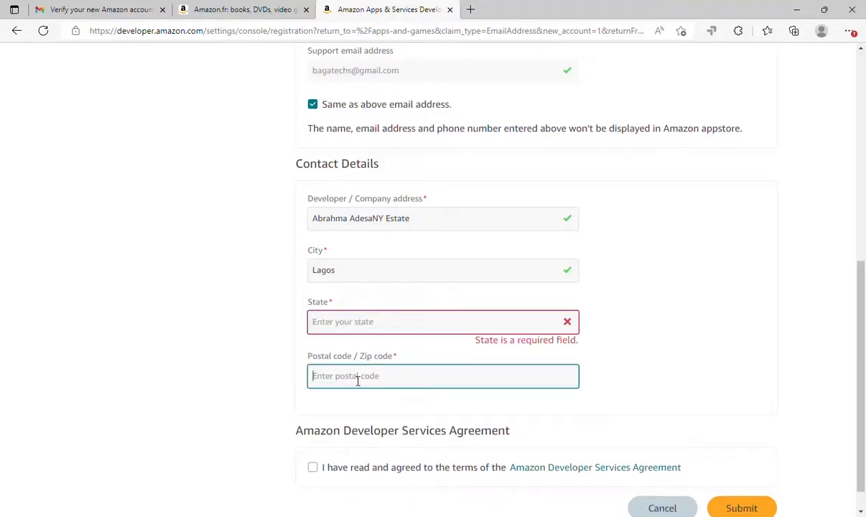
Step: Set the state to Lagos and enter the postal code
{"action": "left_click", "coordinate": [365, 324]}
{"action": "type", "text": "Lags"}
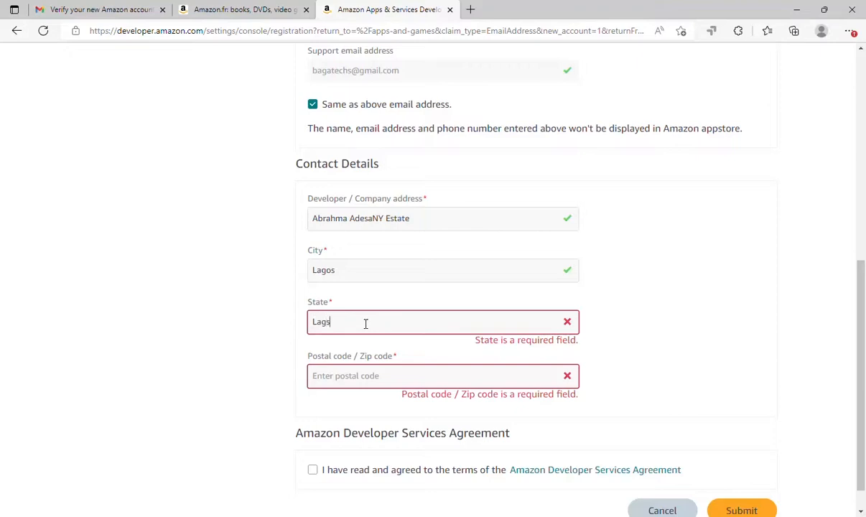
{"action": "key", "text": "BackSpace"}
{"action": "type", "text": "os"}
{"action": "left_click", "coordinate": [357, 376]}
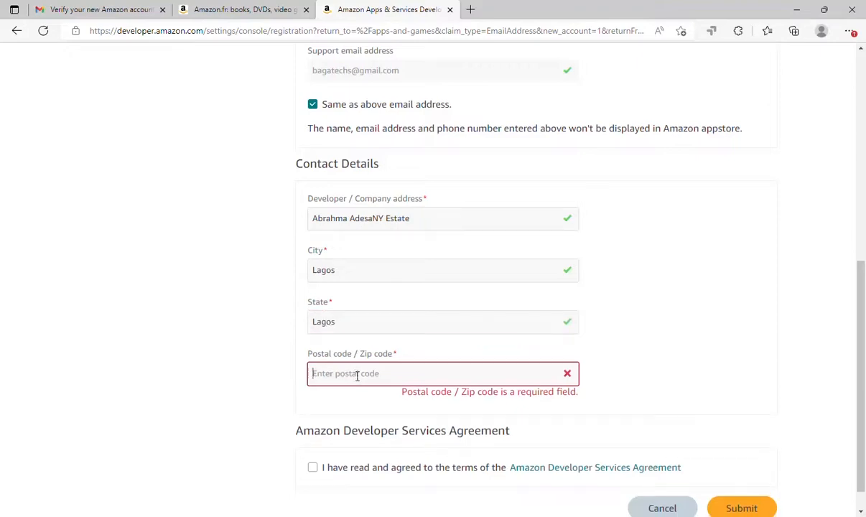
{"action": "type", "text": "101001"}
Step: Accept the Amazon Developer Services Agreement and submit the registration form
{"action": "scroll", "coordinate": [379, 423], "scroll_direction": "down", "scroll_amount": 1}
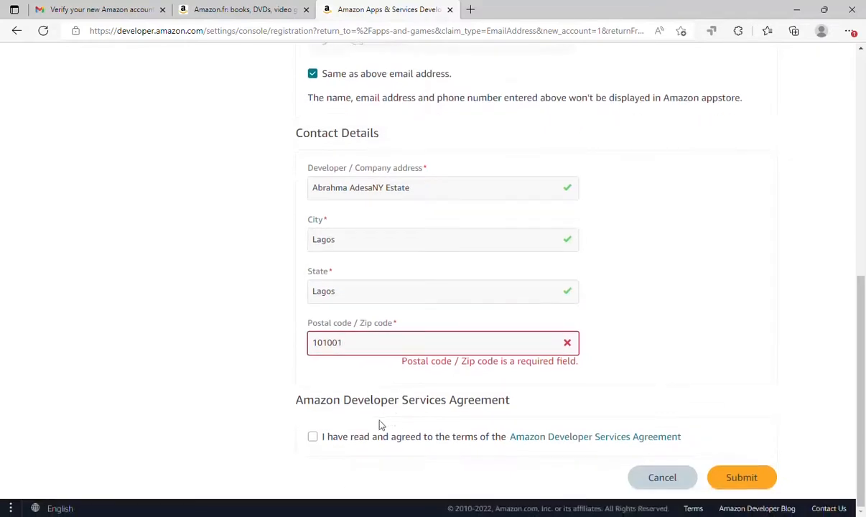
{"action": "left_click", "coordinate": [312, 436]}
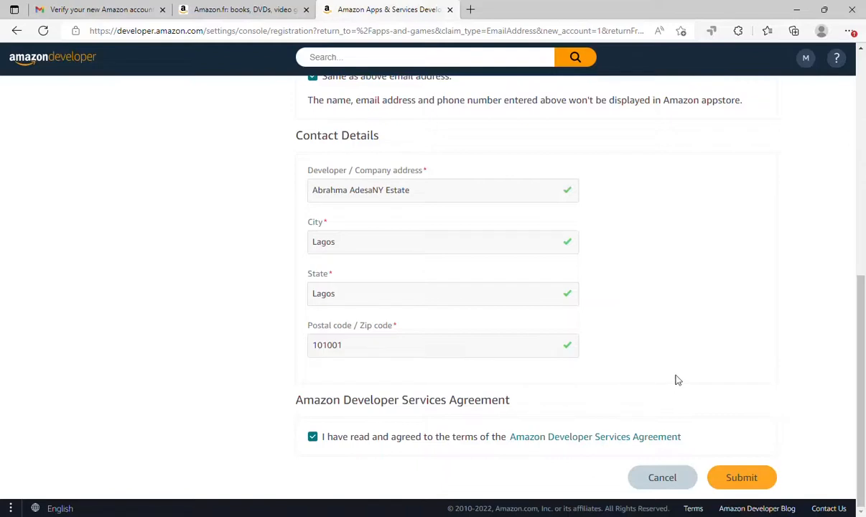
{"action": "left_click", "coordinate": [730, 481]}
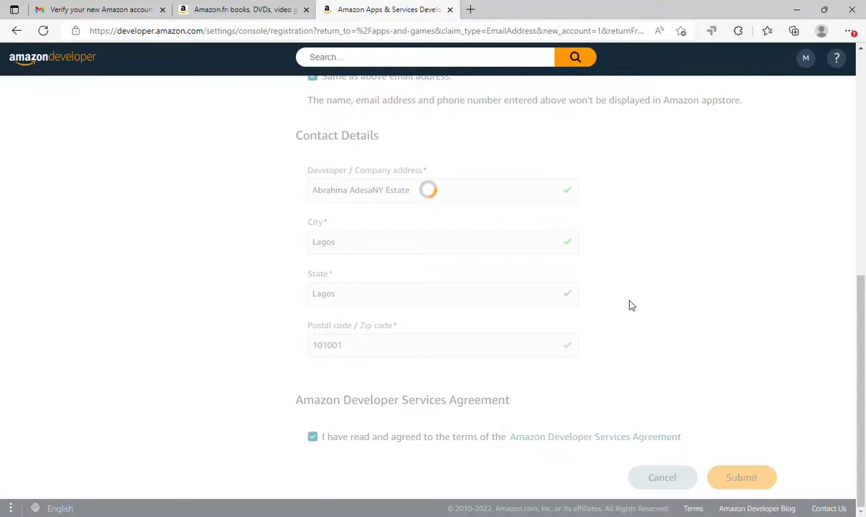
{"action": "scroll", "coordinate": [649, 299], "scroll_direction": "up", "scroll_amount": 7}
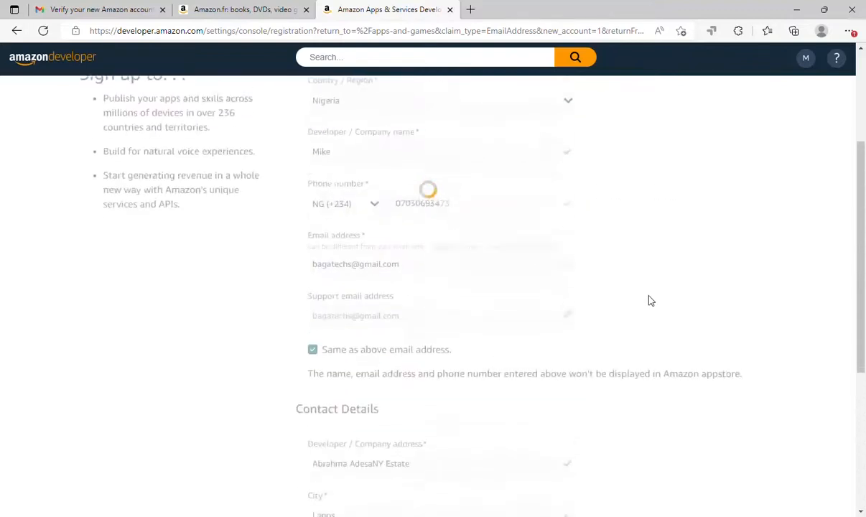
{"action": "scroll", "coordinate": [649, 300], "scroll_direction": "down", "scroll_amount": 7}
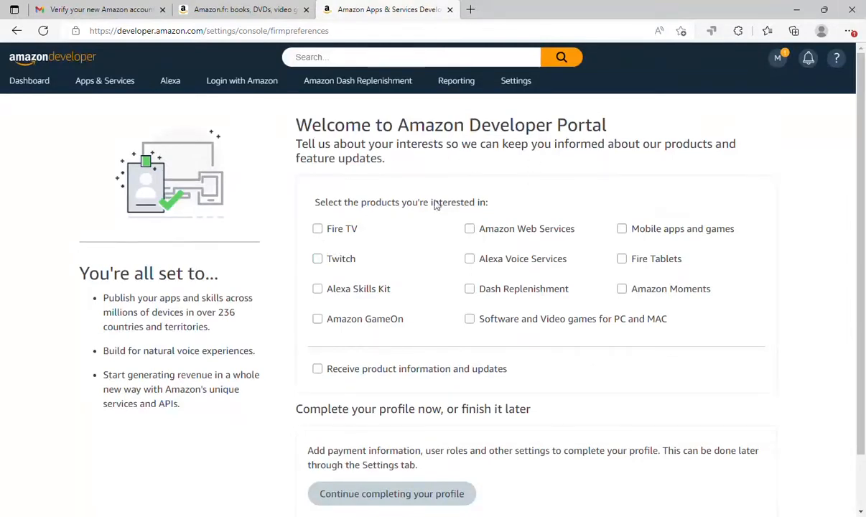
Step: Tick every product of interest on the welcome page, from Fire TV to Software and Video games for PC and MAC
{"action": "left_click", "coordinate": [317, 229]}
{"action": "left_click", "coordinate": [318, 258]}
{"action": "left_click", "coordinate": [320, 259]}
{"action": "left_click", "coordinate": [320, 289]}
{"action": "left_click", "coordinate": [320, 258]}
{"action": "left_click", "coordinate": [333, 316]}
{"action": "left_click", "coordinate": [506, 231]}
{"action": "left_click", "coordinate": [506, 259]}
{"action": "left_click", "coordinate": [501, 286]}
{"action": "left_click", "coordinate": [502, 314]}
{"action": "left_click", "coordinate": [635, 289]}
{"action": "left_click", "coordinate": [641, 260]}
{"action": "left_click", "coordinate": [632, 231]}
Step: Continue completing the profile and open My Apps under Apps & Services
{"action": "scroll", "coordinate": [319, 383], "scroll_direction": "down", "scroll_amount": 2}
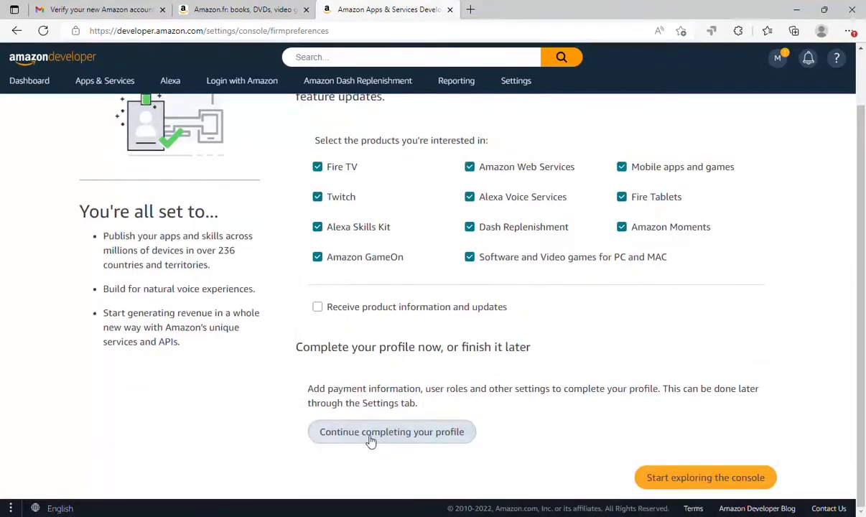
{"action": "left_click", "coordinate": [381, 435]}
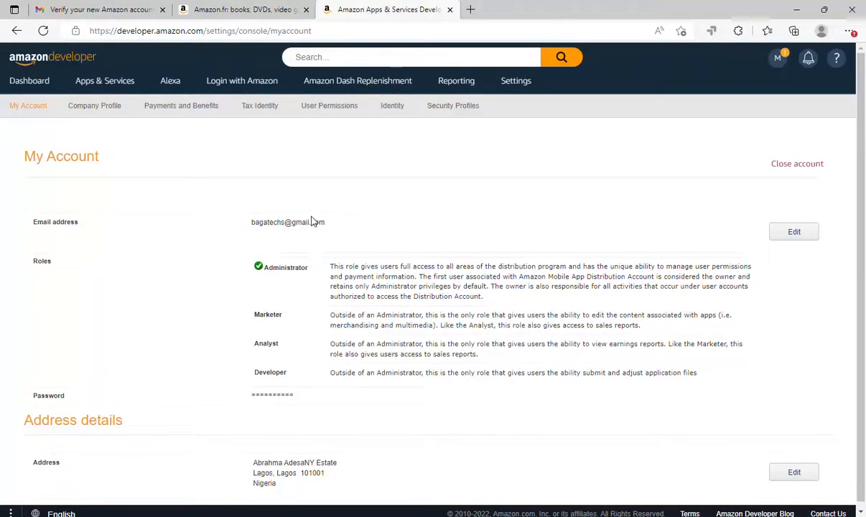
{"action": "mouse_move", "coordinate": [107, 92]}
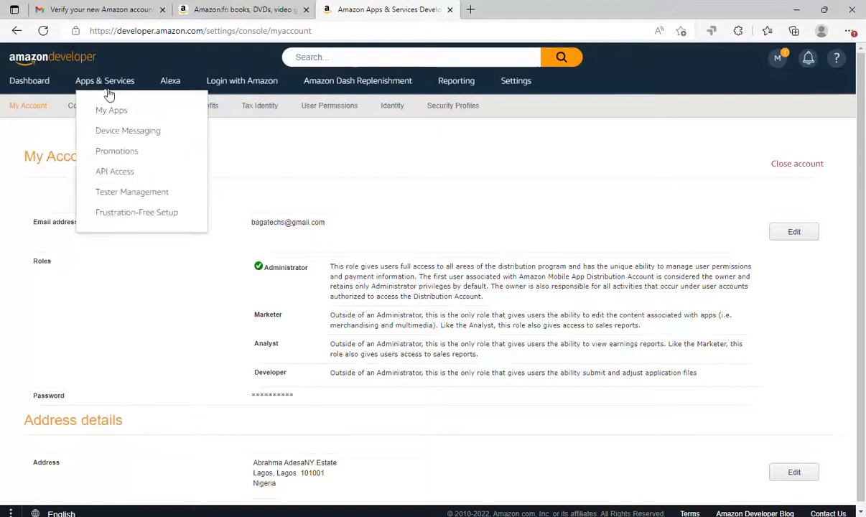
{"action": "left_click", "coordinate": [135, 118]}
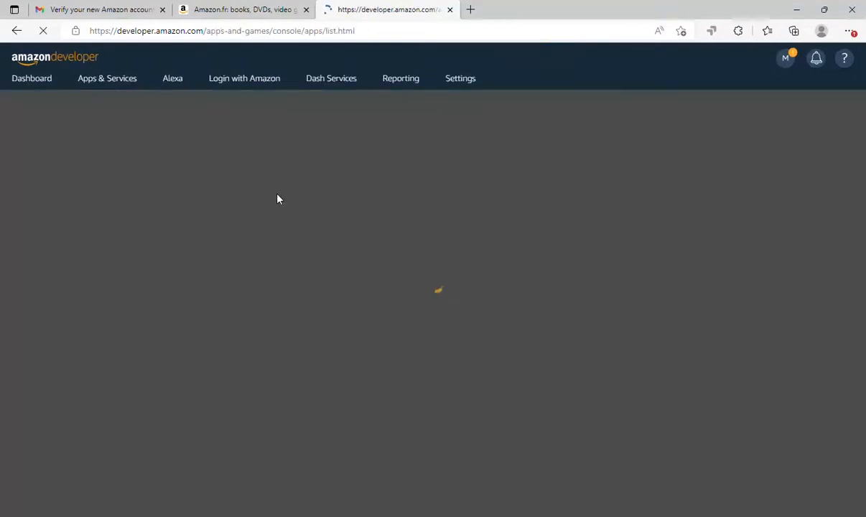